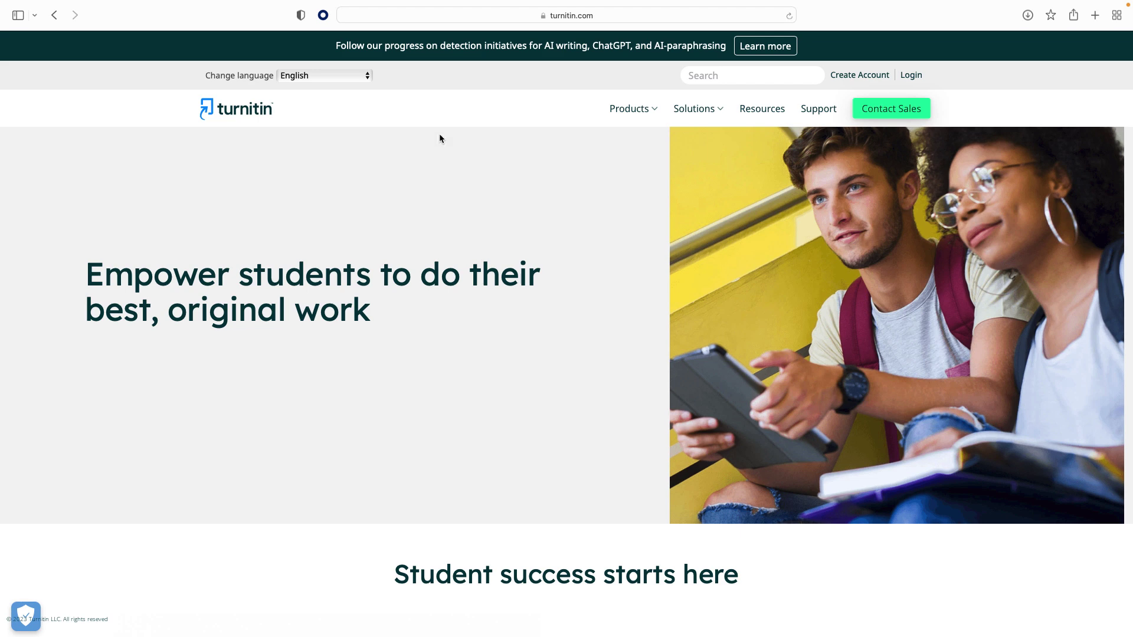
Go to the Turnitin log-in page and sign in with a Google account.
{"action": "left_click", "coordinate": [914, 75]}
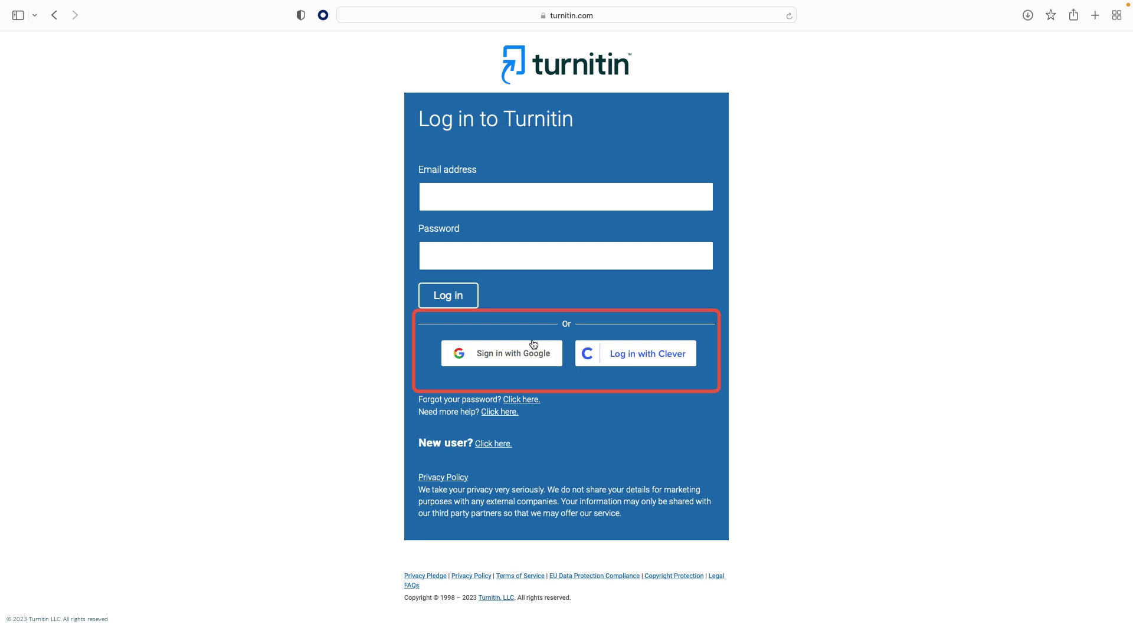
{"action": "left_click", "coordinate": [528, 360]}
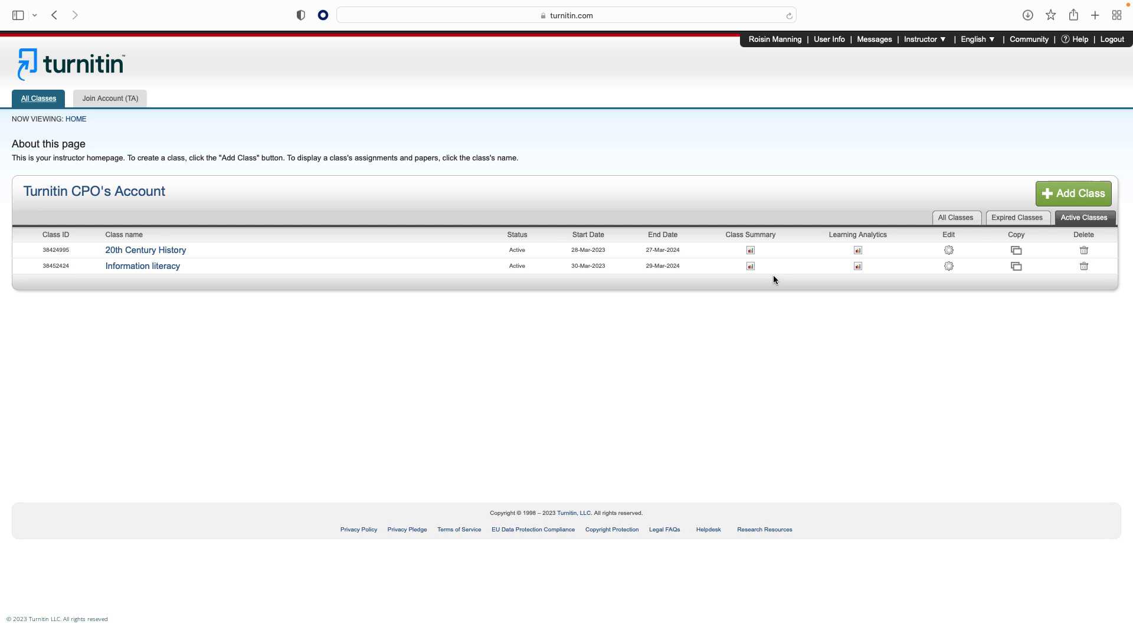
Create the 'Nature poetry' class with an enrollment key, Composition subject and Undergraduate level.
{"action": "left_click", "coordinate": [1053, 201]}
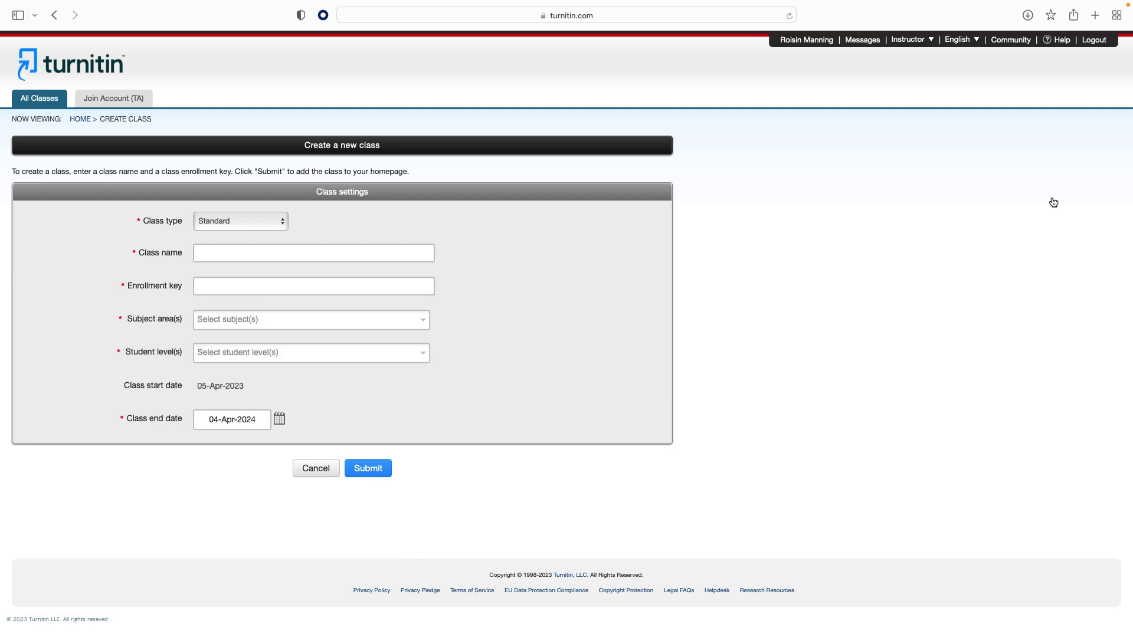
{"action": "key", "text": "Tab"}
{"action": "type", "text": "Na"}
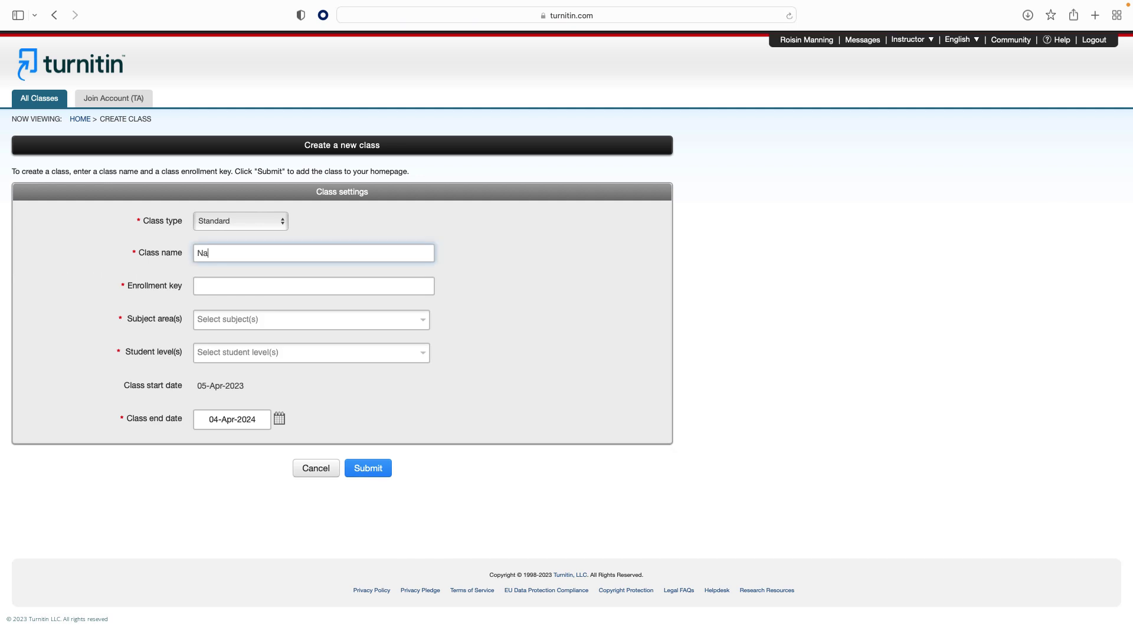
{"action": "type", "text": "ture poetry"}
{"action": "left_click", "coordinate": [232, 285]}
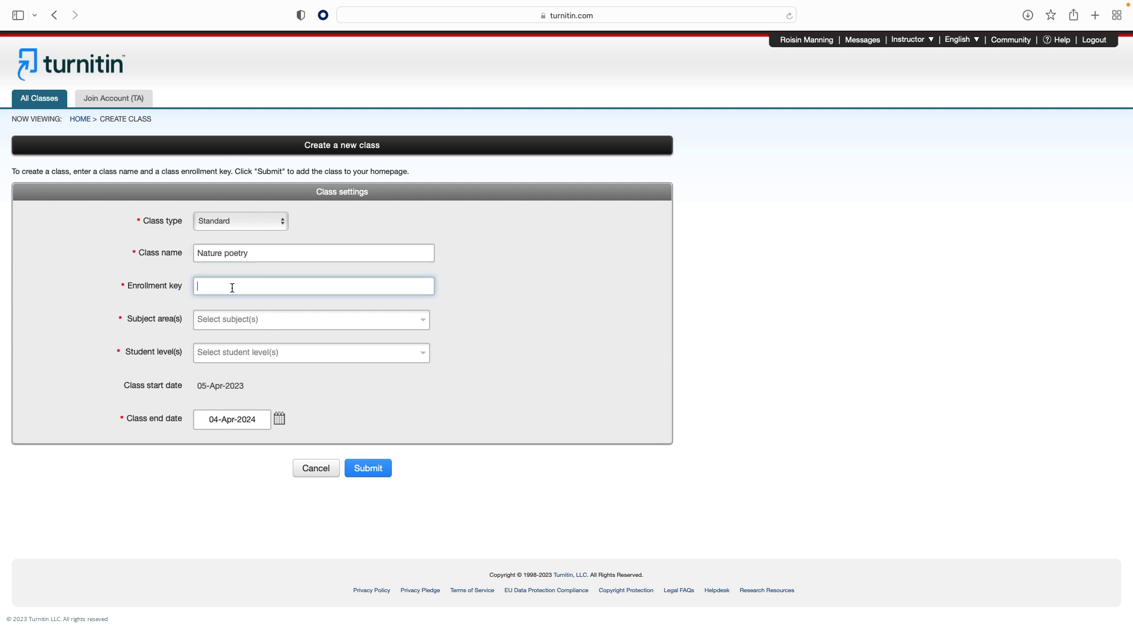
{"action": "left_click", "coordinate": [224, 320]}
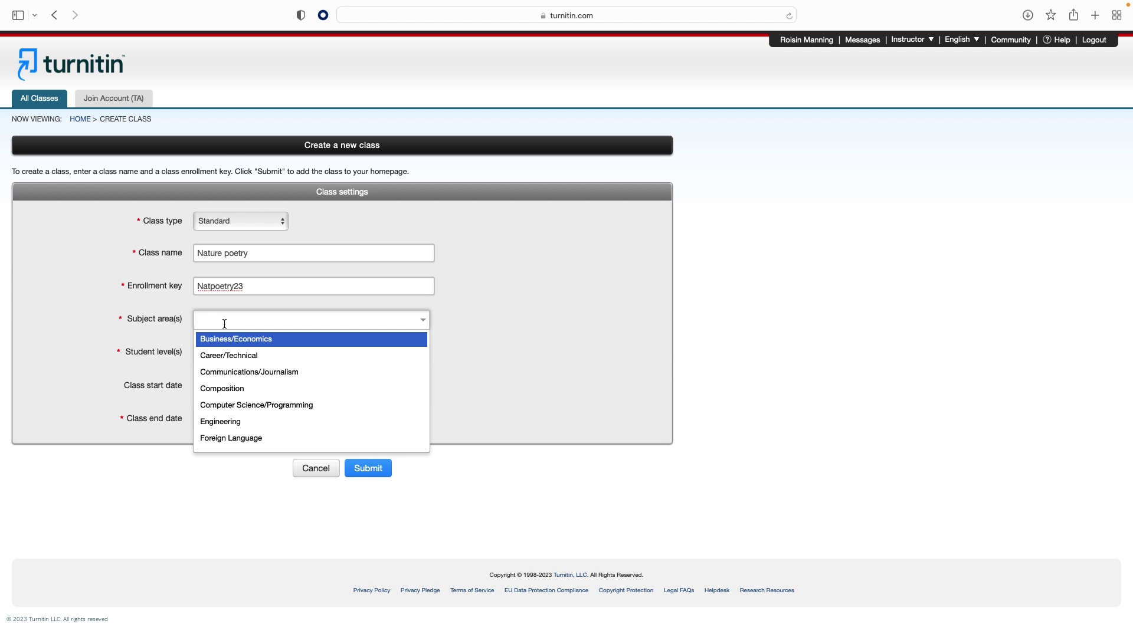
{"action": "scroll", "coordinate": [224, 366], "scroll_direction": "down", "scroll_amount": 10}
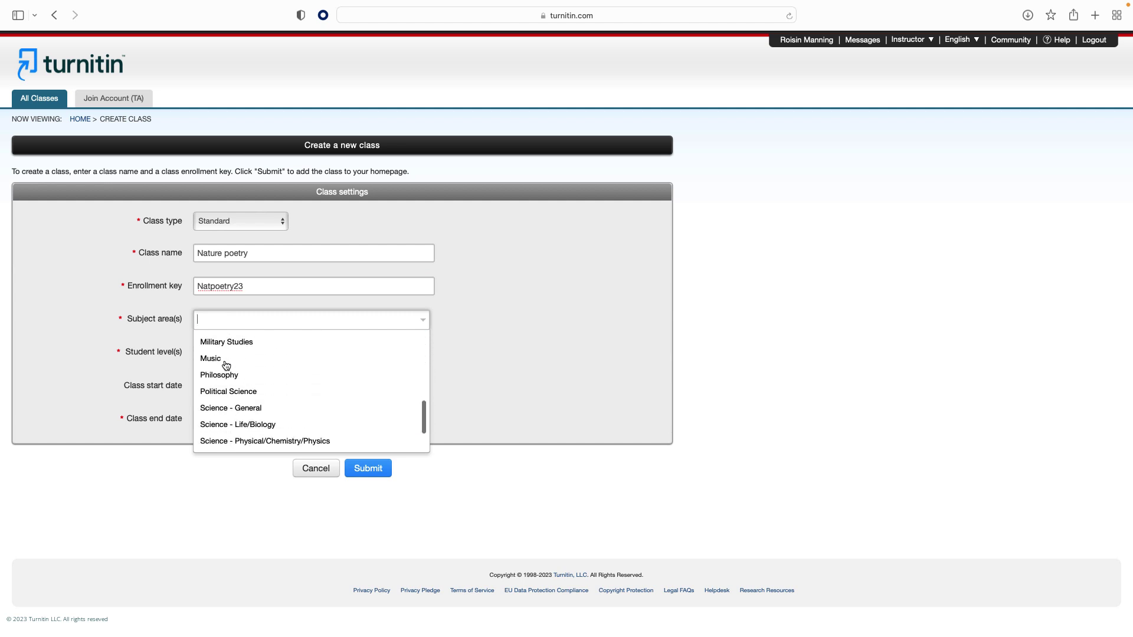
{"action": "scroll", "coordinate": [226, 365], "scroll_direction": "up", "scroll_amount": 5}
{"action": "left_click", "coordinate": [227, 362]}
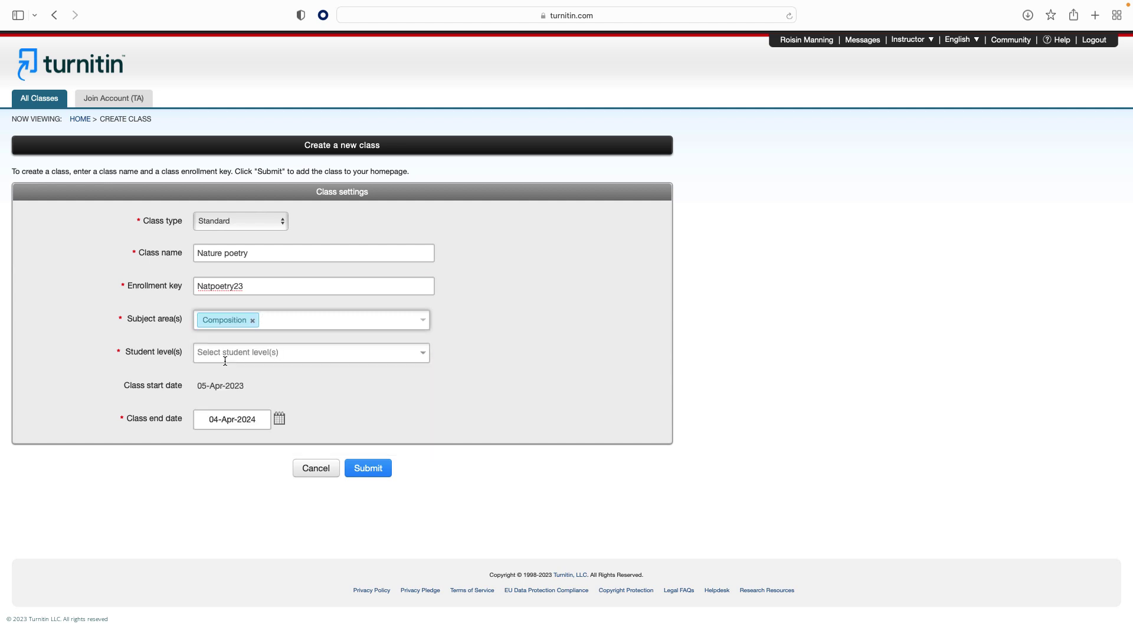
{"action": "left_click", "coordinate": [230, 353]}
{"action": "left_click", "coordinate": [231, 372]}
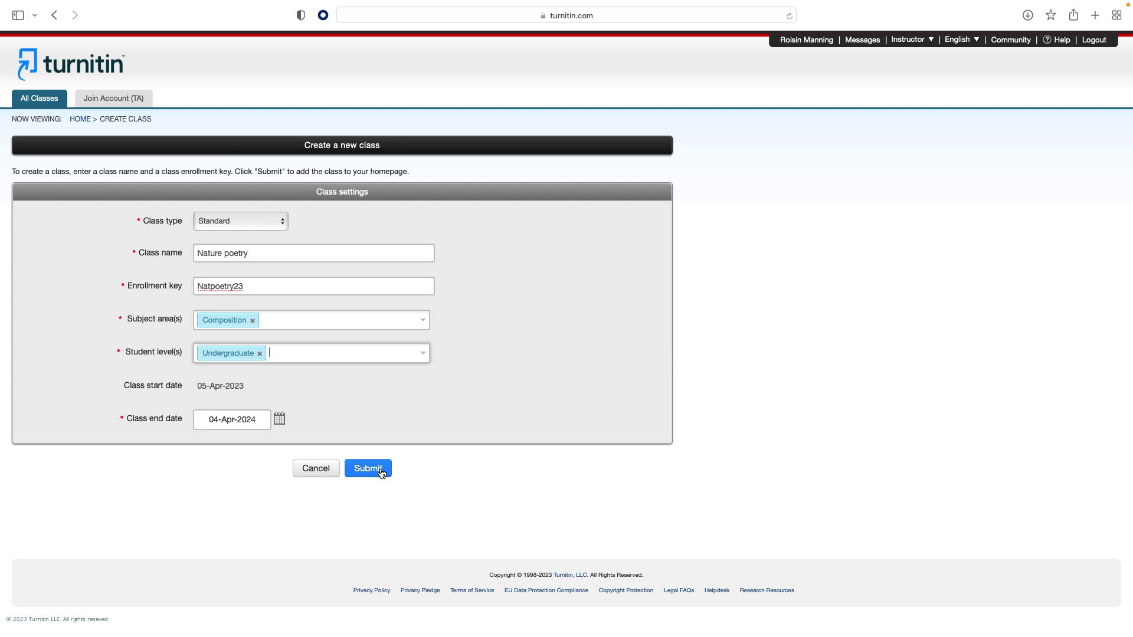
{"action": "left_click", "coordinate": [368, 469]}
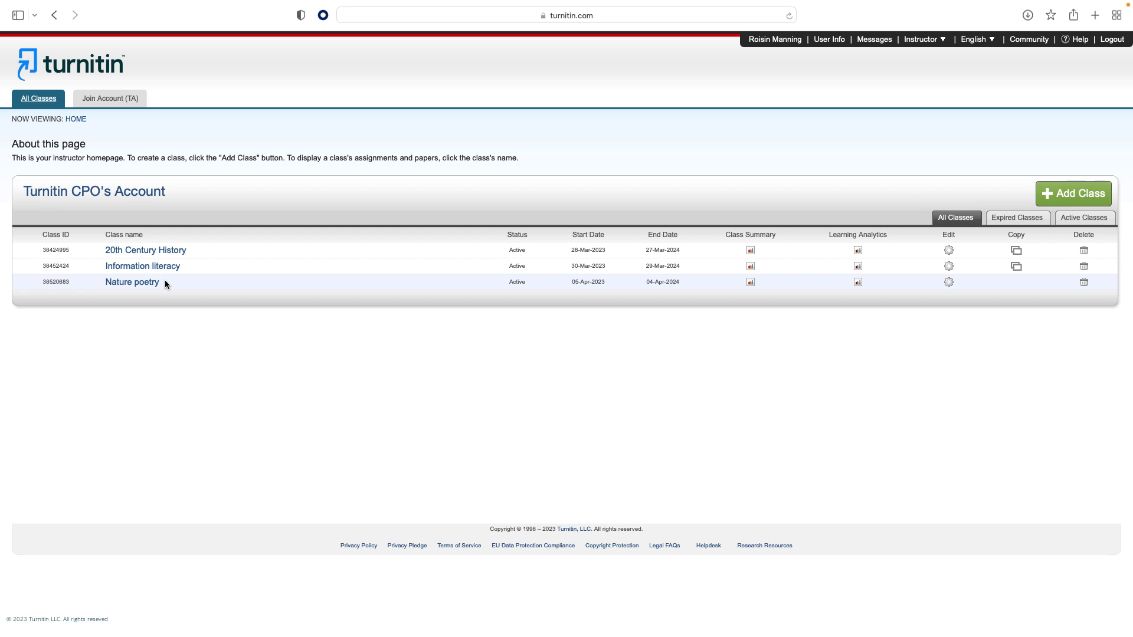
Open the Nature poetry class and view its list of enrolled students.
{"action": "left_click", "coordinate": [145, 285]}
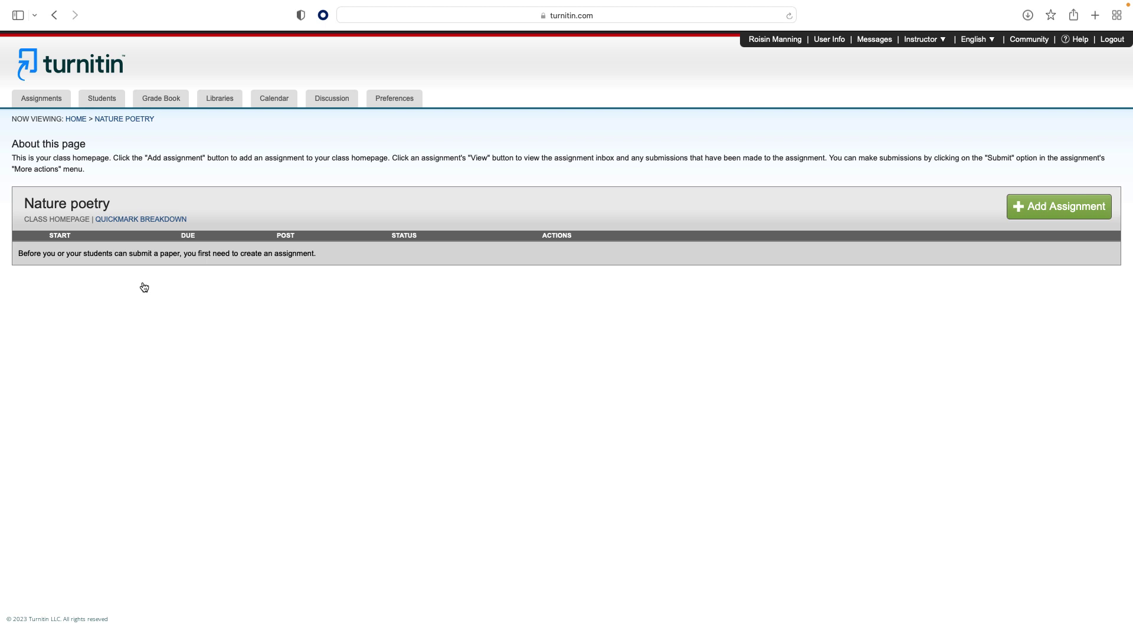
{"action": "left_click", "coordinate": [112, 100]}
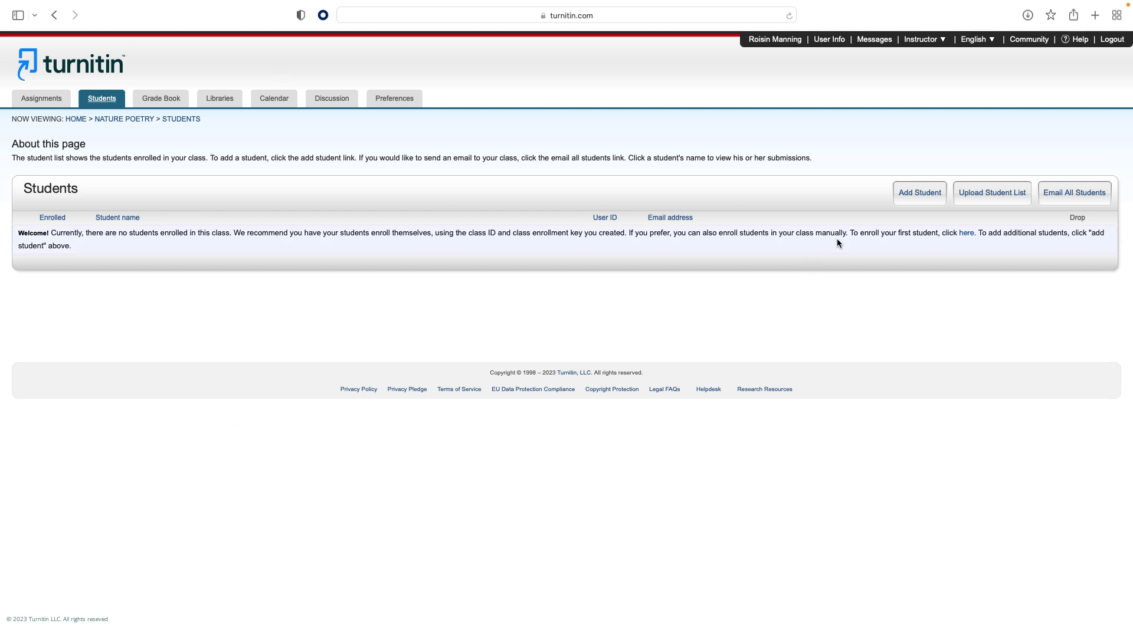
{"action": "left_click", "coordinate": [902, 205]}
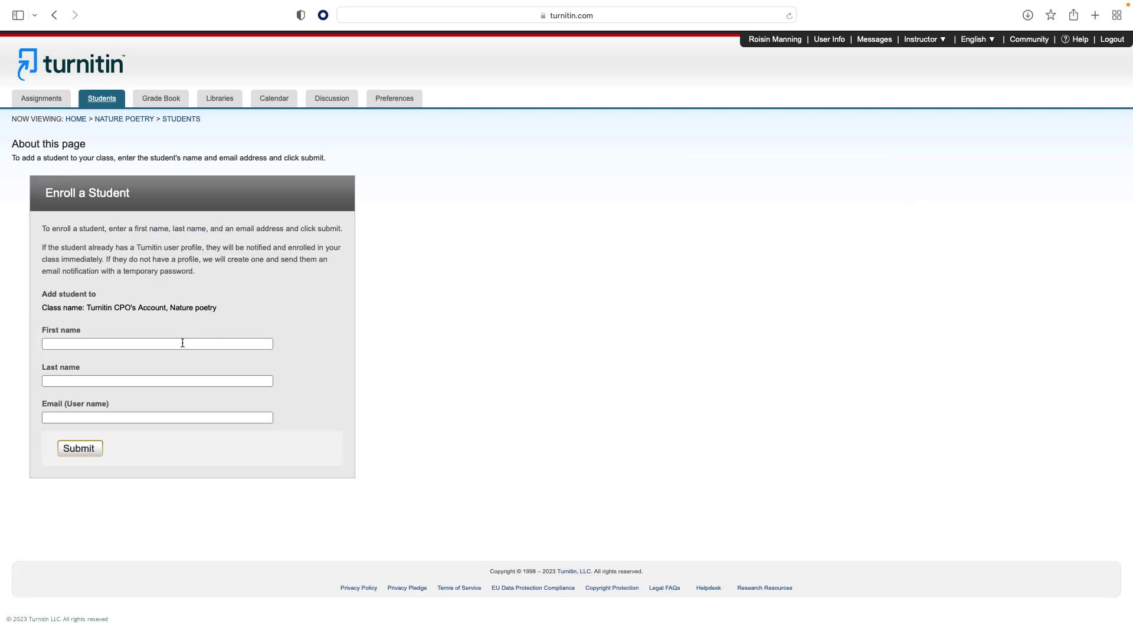
{"action": "left_click", "coordinate": [181, 344]}
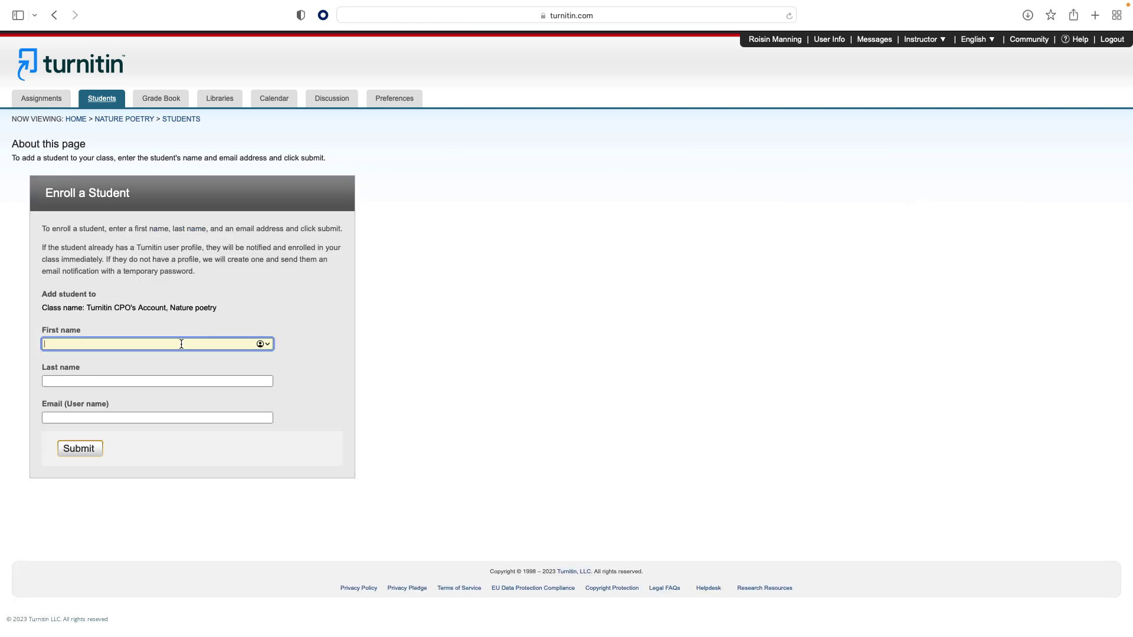
{"action": "type", "text": "Student"}
{"action": "left_click", "coordinate": [160, 378]}
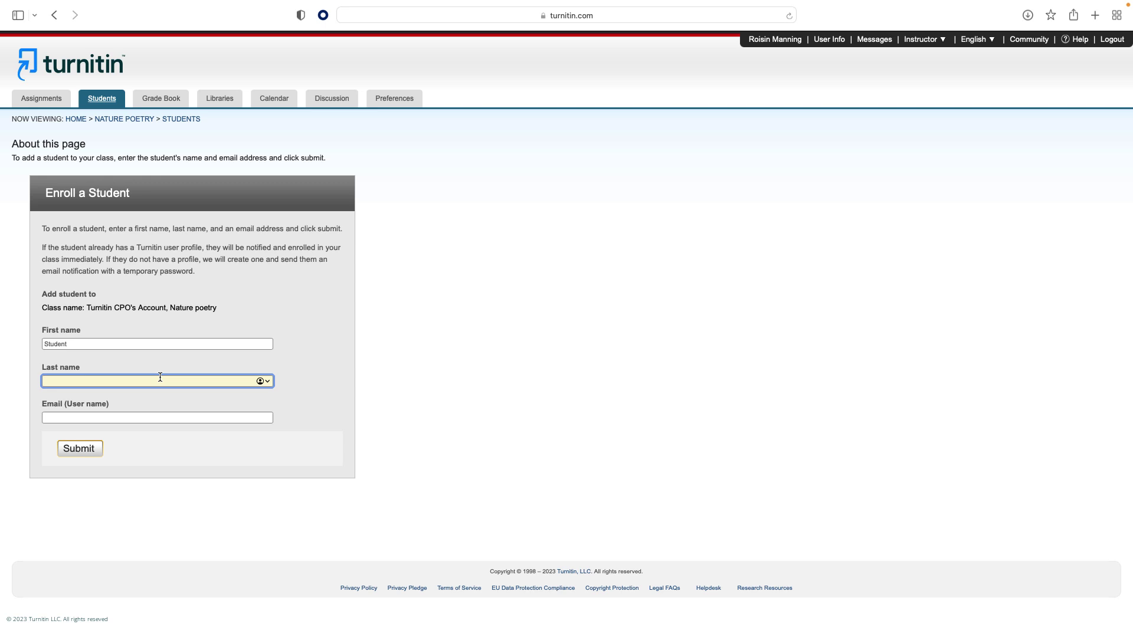
{"action": "type", "text": "One"}
{"action": "left_click", "coordinate": [144, 415]}
{"action": "type", "text": "Studentone"}
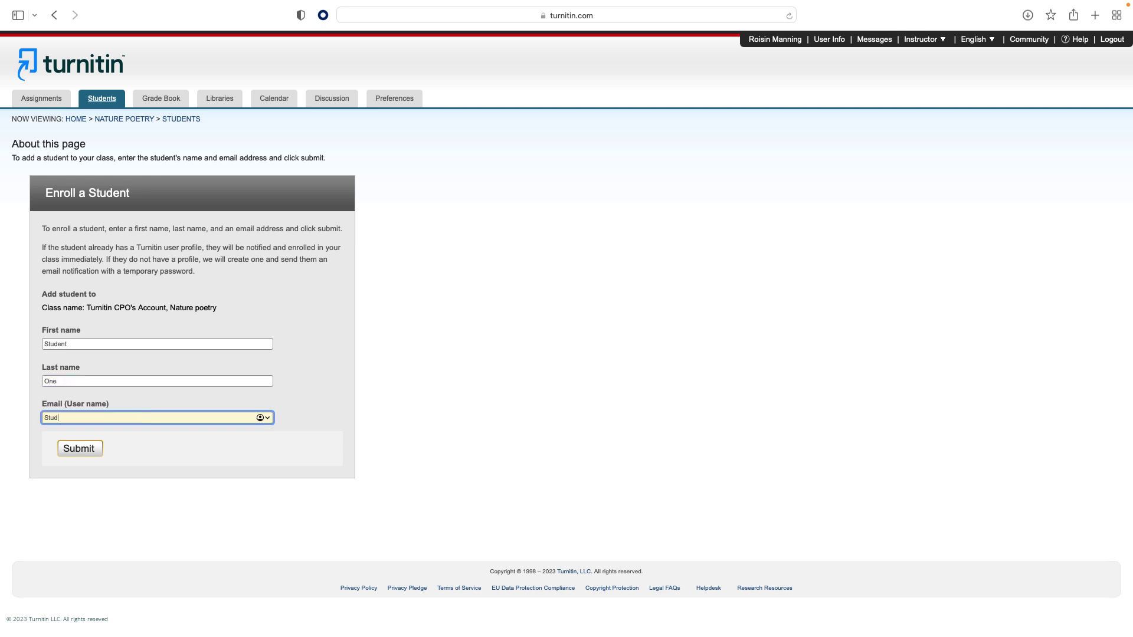
{"action": "type", "text": "@"}
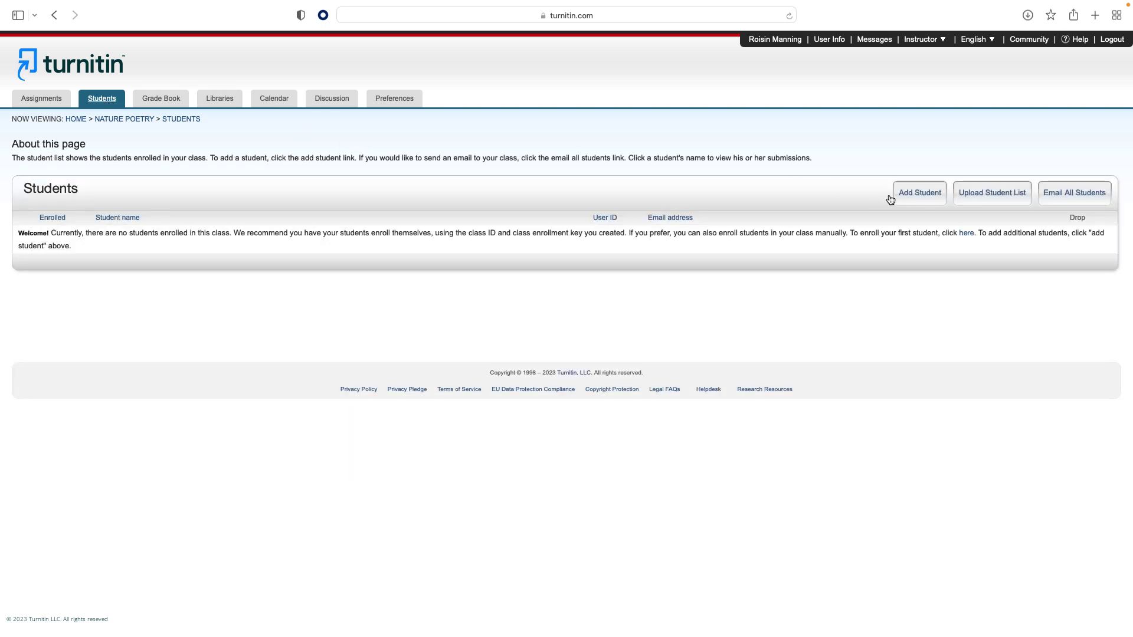
Upload the chosen student list file to the Nature poetry class.
{"action": "left_click", "coordinate": [977, 205]}
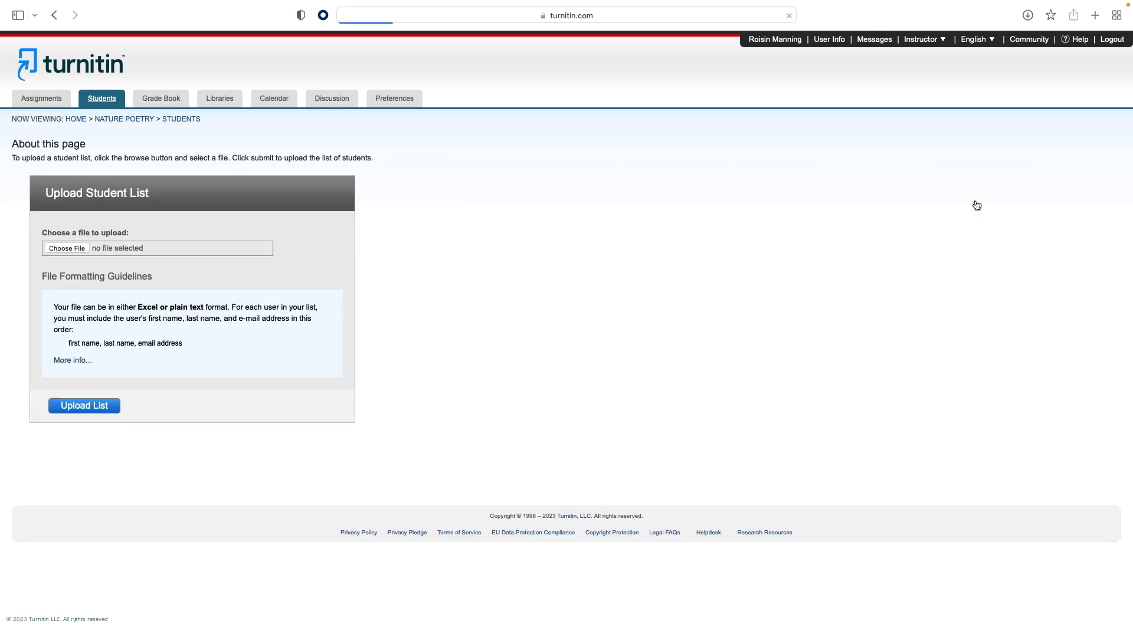
{"action": "left_click", "coordinate": [60, 250]}
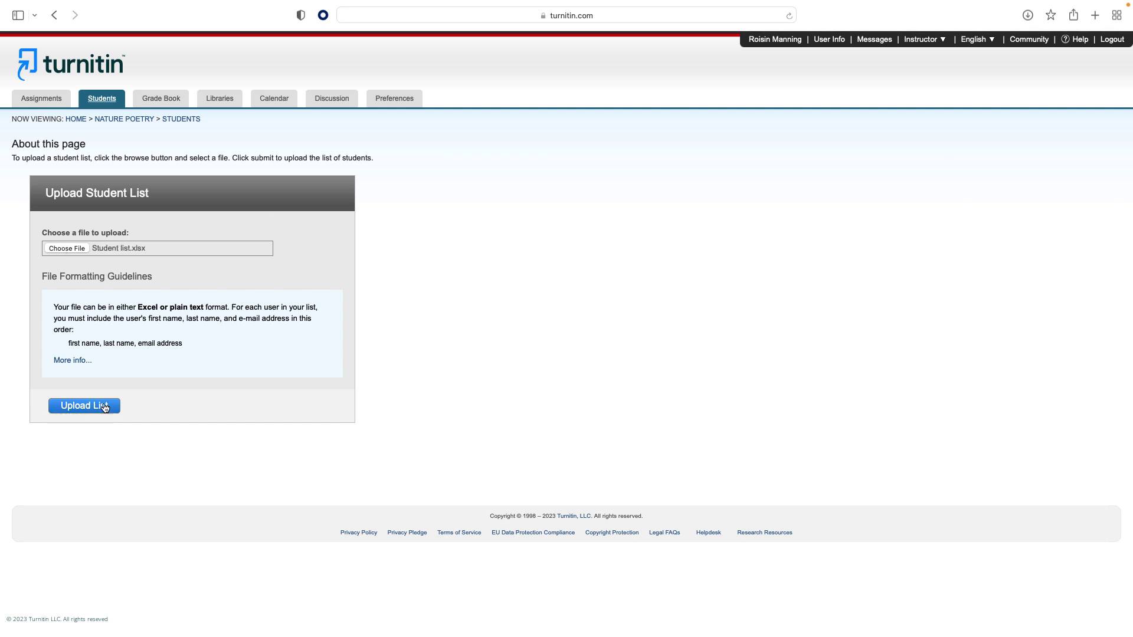
{"action": "left_click", "coordinate": [95, 406]}
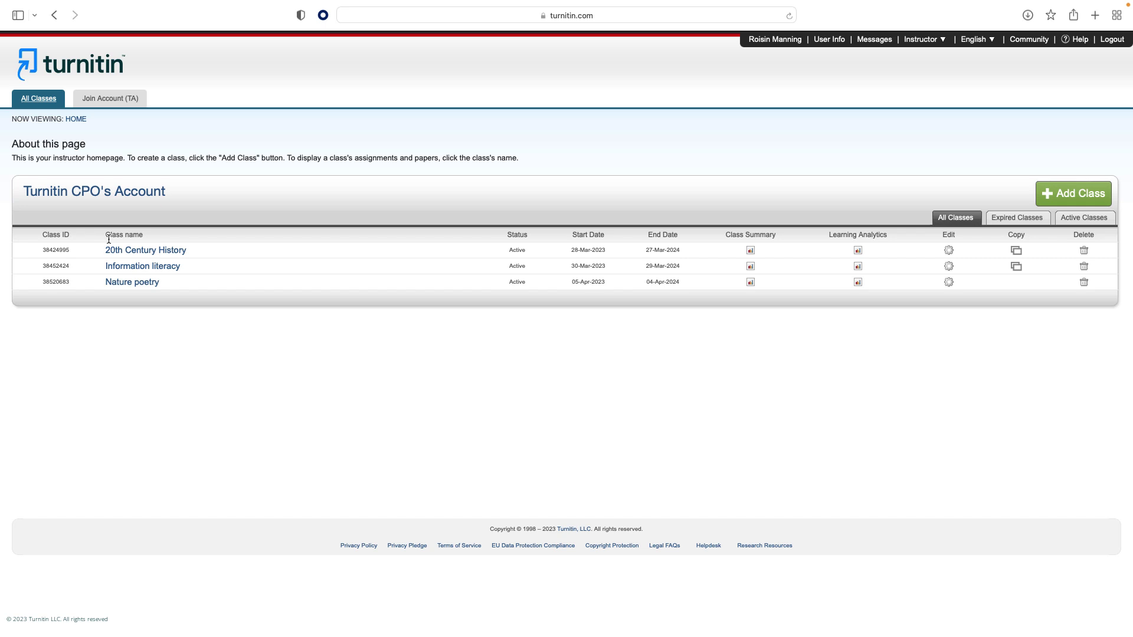
{"action": "double_click", "coordinate": [56, 281]}
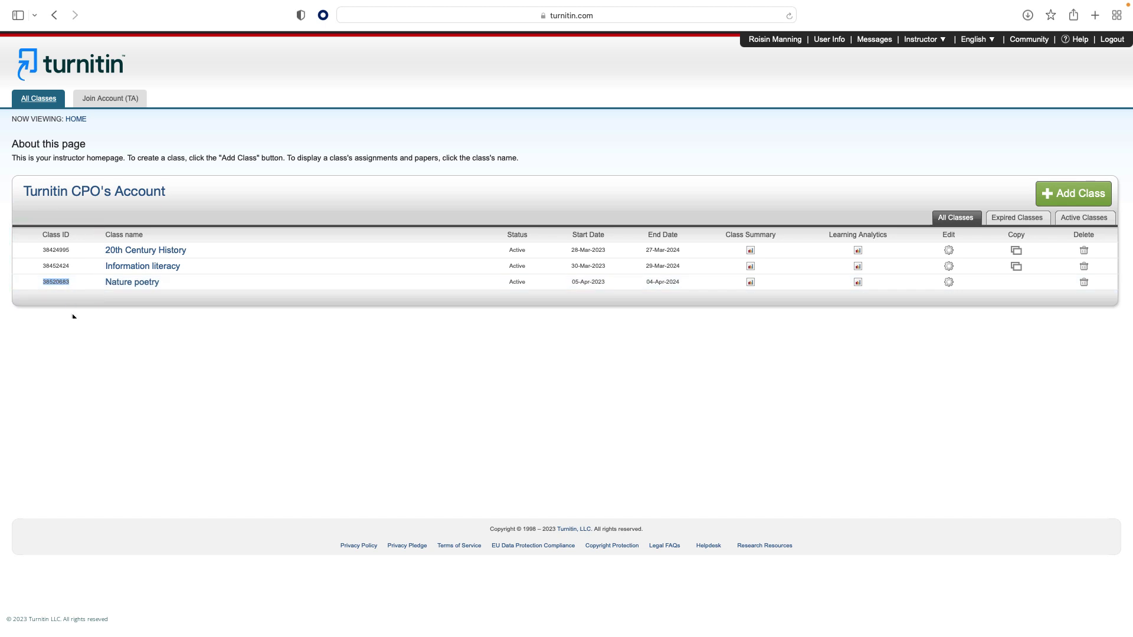
{"action": "left_click", "coordinate": [948, 282]}
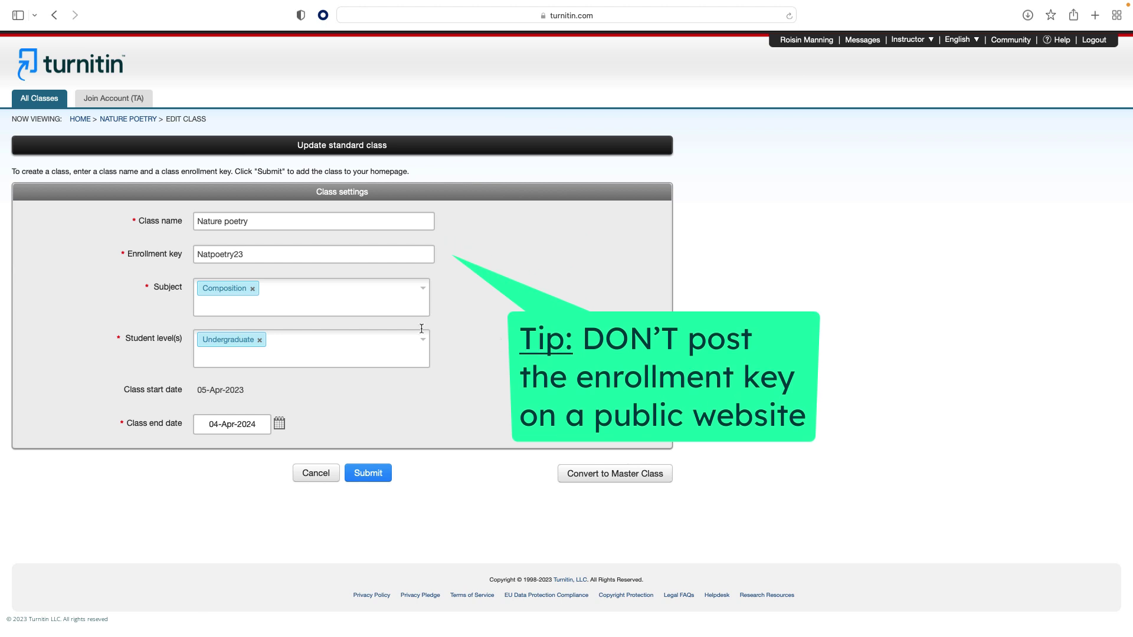
{"action": "left_click", "coordinate": [251, 256]}
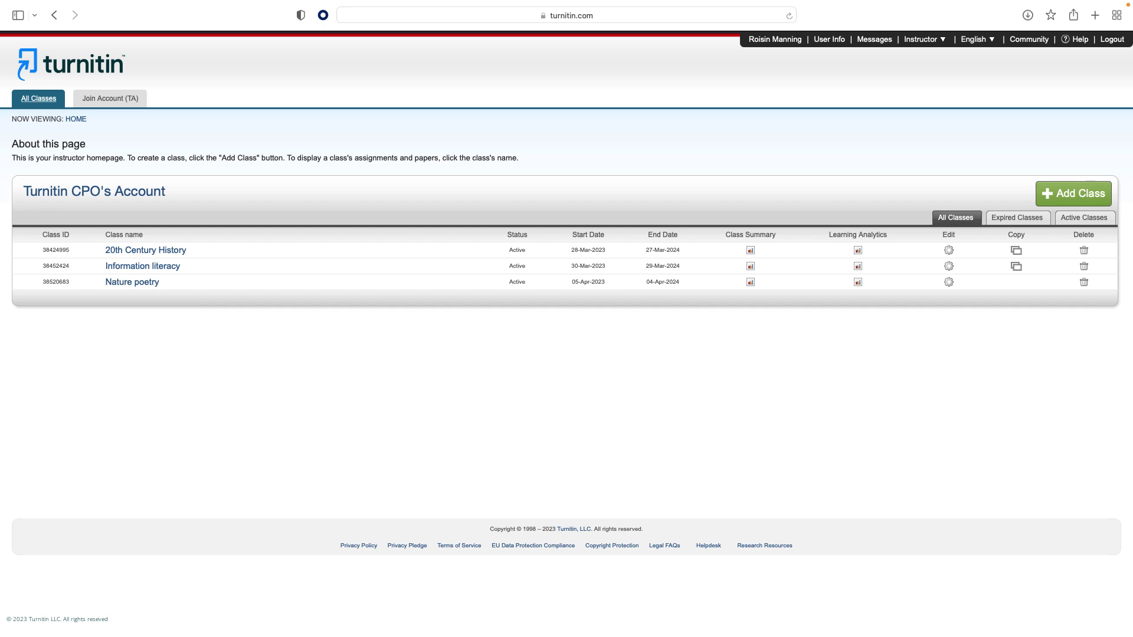
Add a Nature poetry assignment 'The origins of nature poetry', starting 06-Apr-2023 and due 13-Apr-2023.
{"action": "left_click", "coordinate": [134, 282]}
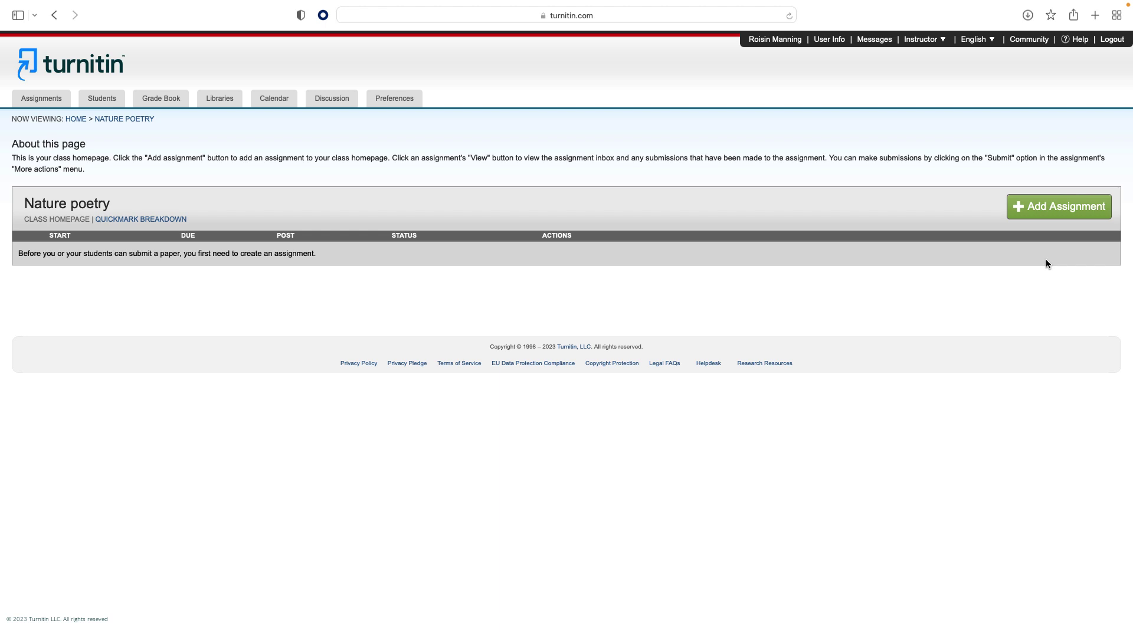
{"action": "left_click", "coordinate": [1048, 214]}
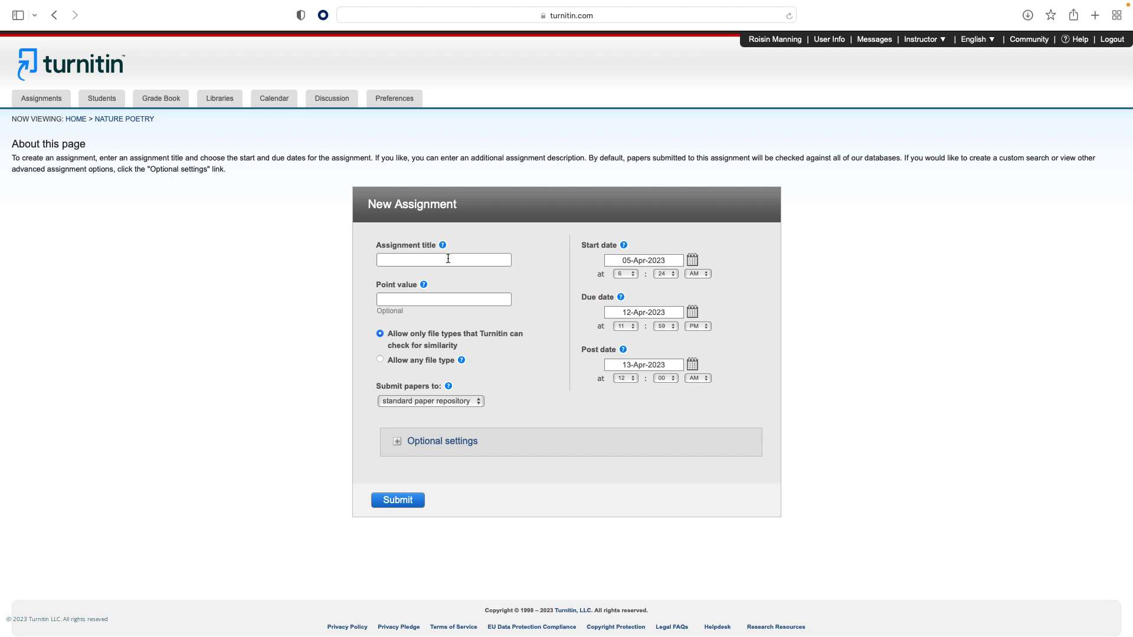
{"action": "left_click", "coordinate": [447, 259]}
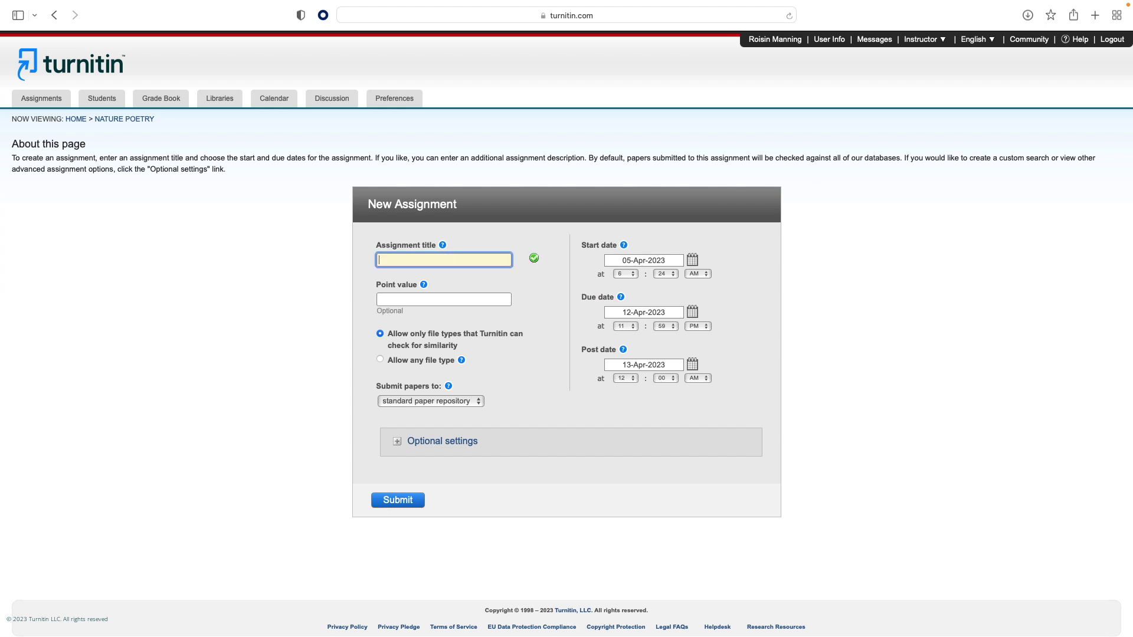
{"action": "type", "text": "The origins of nature poetry"}
{"action": "left_click", "coordinate": [692, 260]}
{"action": "left_click", "coordinate": [699, 324]}
{"action": "left_click", "coordinate": [692, 311]}
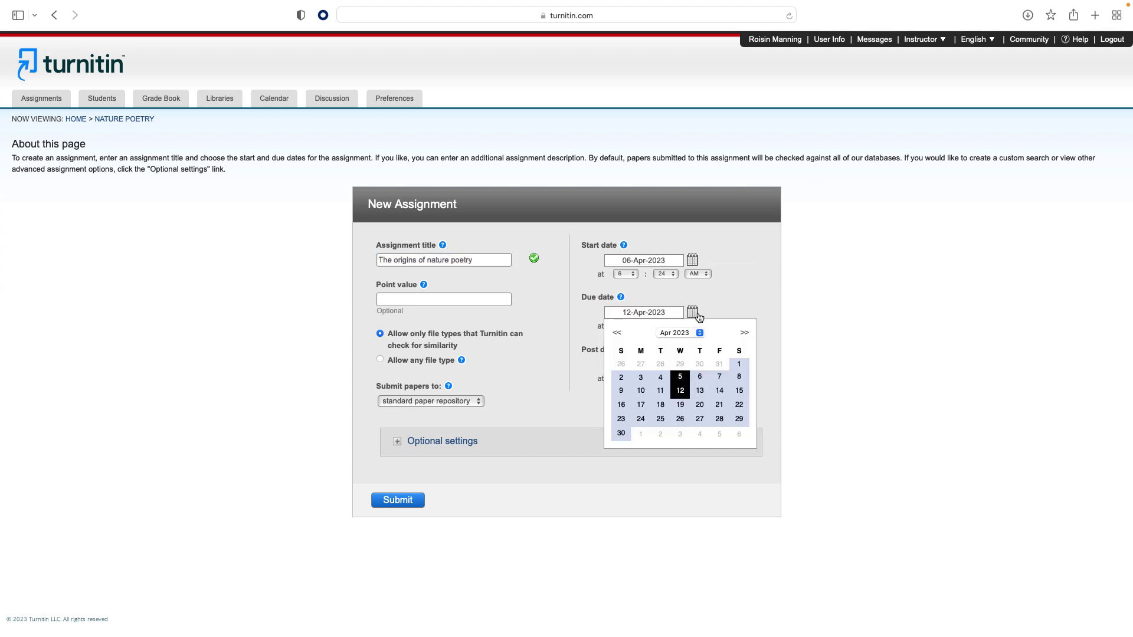
{"action": "left_click", "coordinate": [699, 392]}
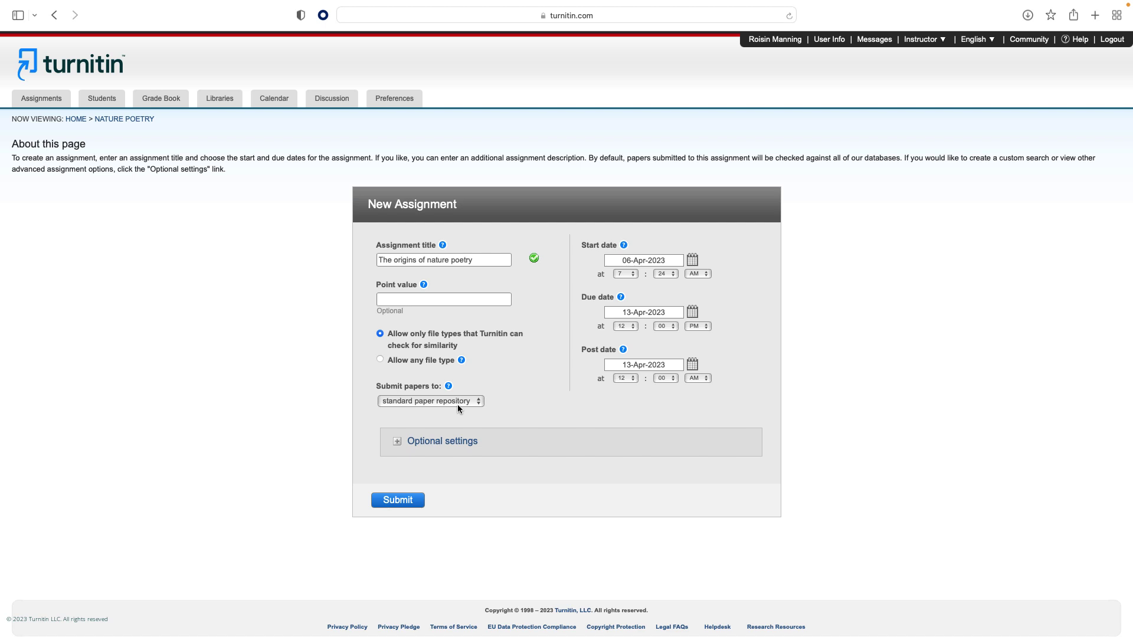
Keep the assignment's papers going to the standard paper repository.
{"action": "left_click", "coordinate": [458, 403]}
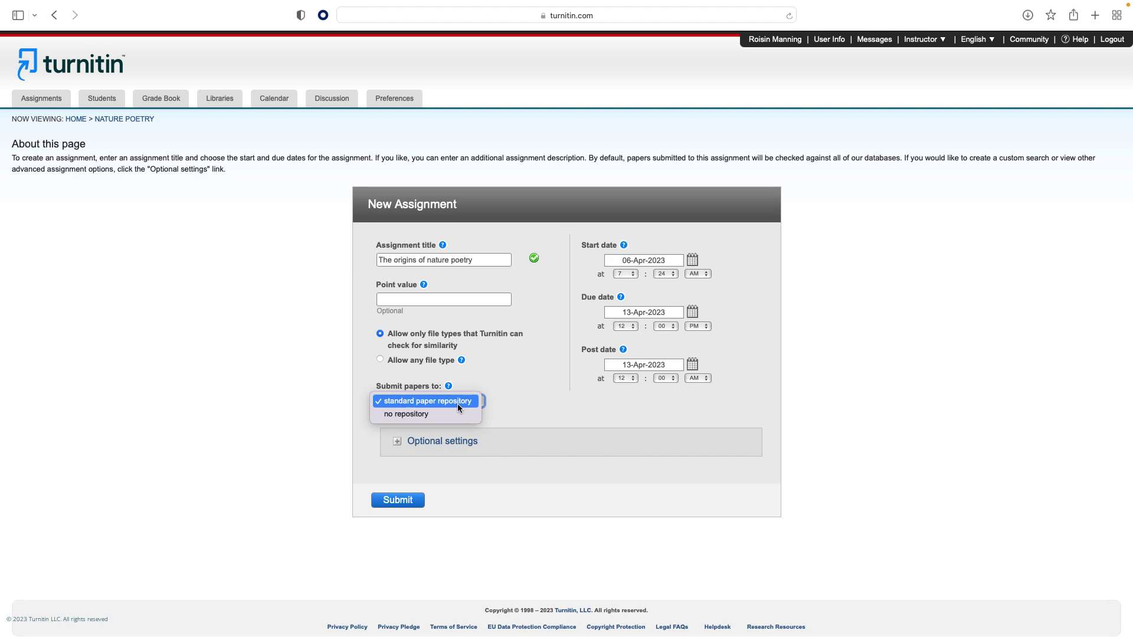
{"action": "left_click", "coordinate": [457, 404]}
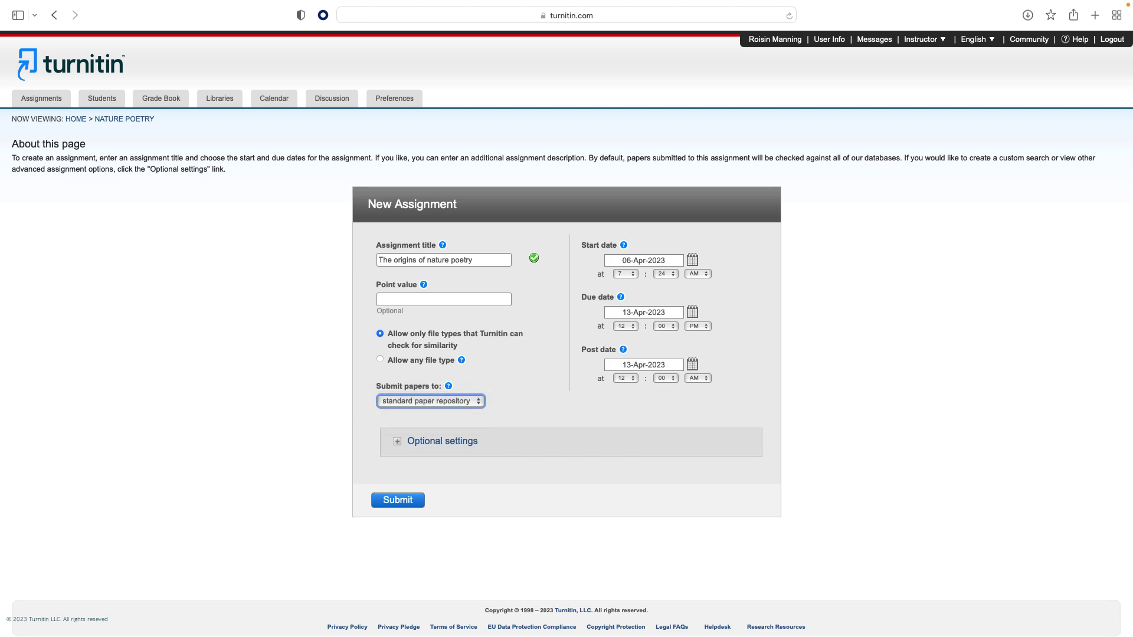
Under optional settings, generate Similarity Reports immediately, overwritable until the due date.
{"action": "left_click", "coordinate": [469, 444]}
{"action": "scroll", "coordinate": [469, 444], "scroll_direction": "down", "scroll_amount": 6}
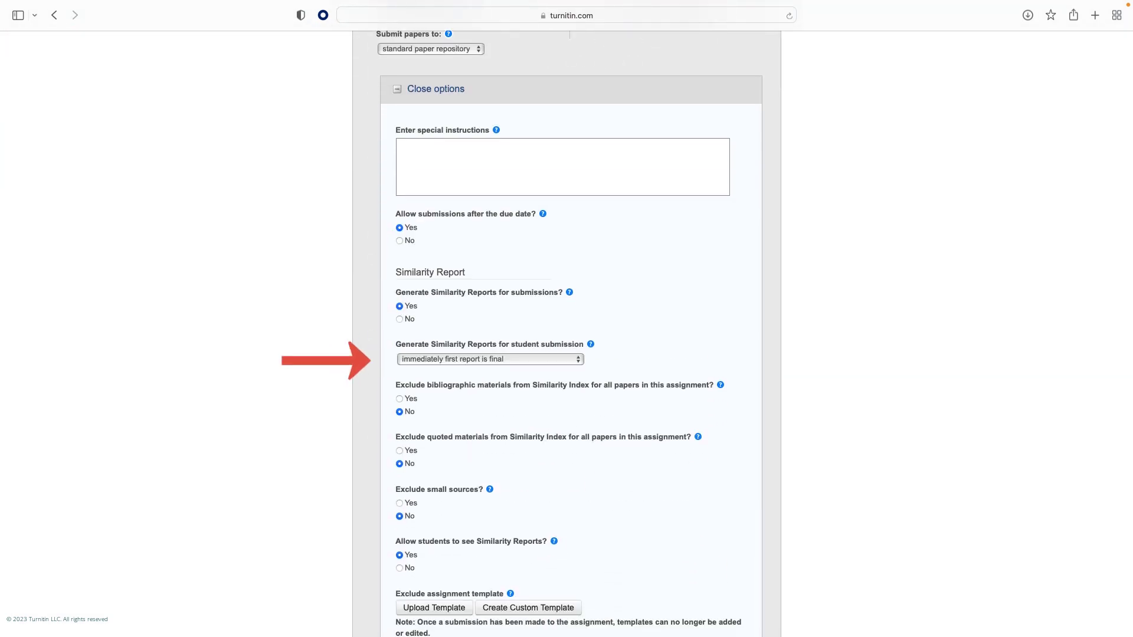
{"action": "scroll", "coordinate": [652, 331], "scroll_direction": "down", "scroll_amount": 1}
{"action": "left_click", "coordinate": [569, 330]}
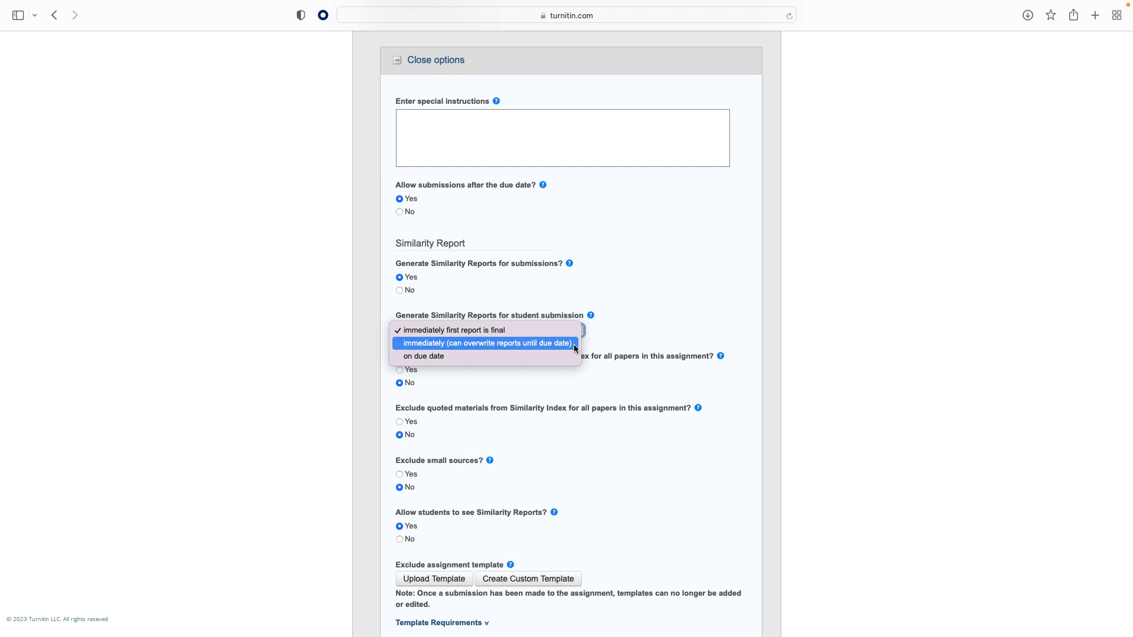
{"action": "left_click", "coordinate": [574, 345]}
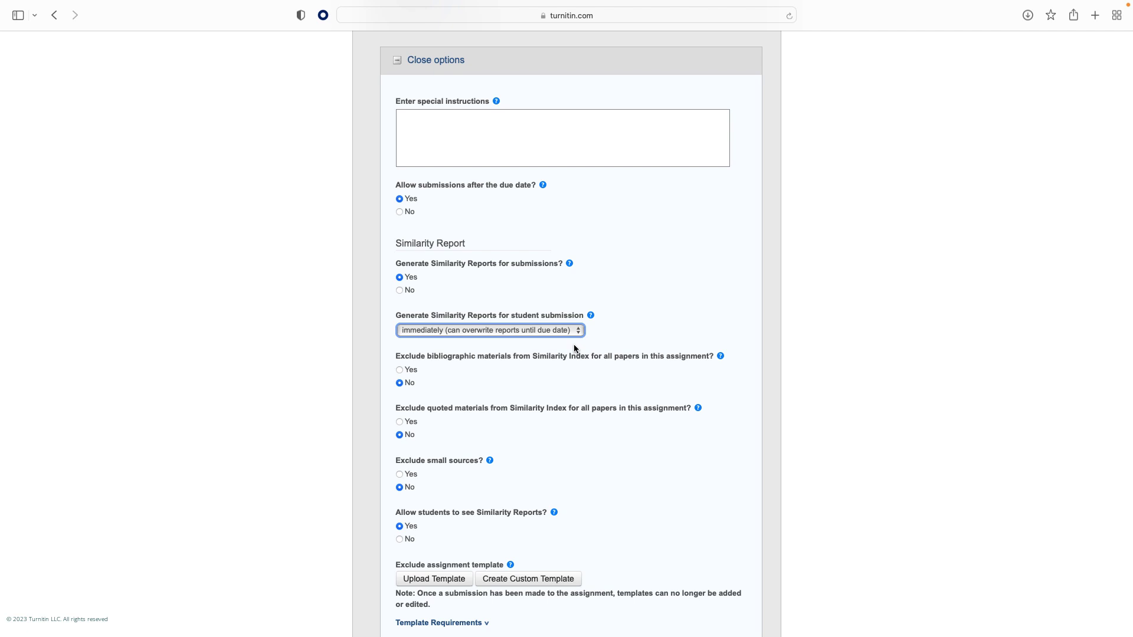
{"action": "scroll", "coordinate": [574, 348], "scroll_direction": "down", "scroll_amount": 5}
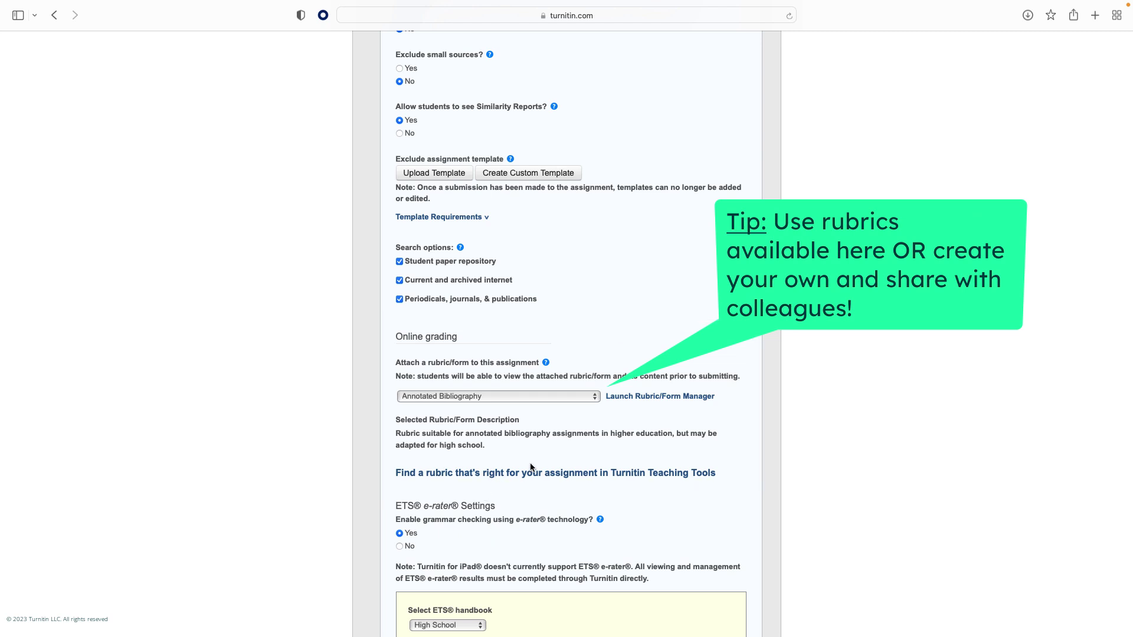
Attach the AP English Literature: Poetry Analysis Rubric to the assignment.
{"action": "left_click", "coordinate": [550, 397]}
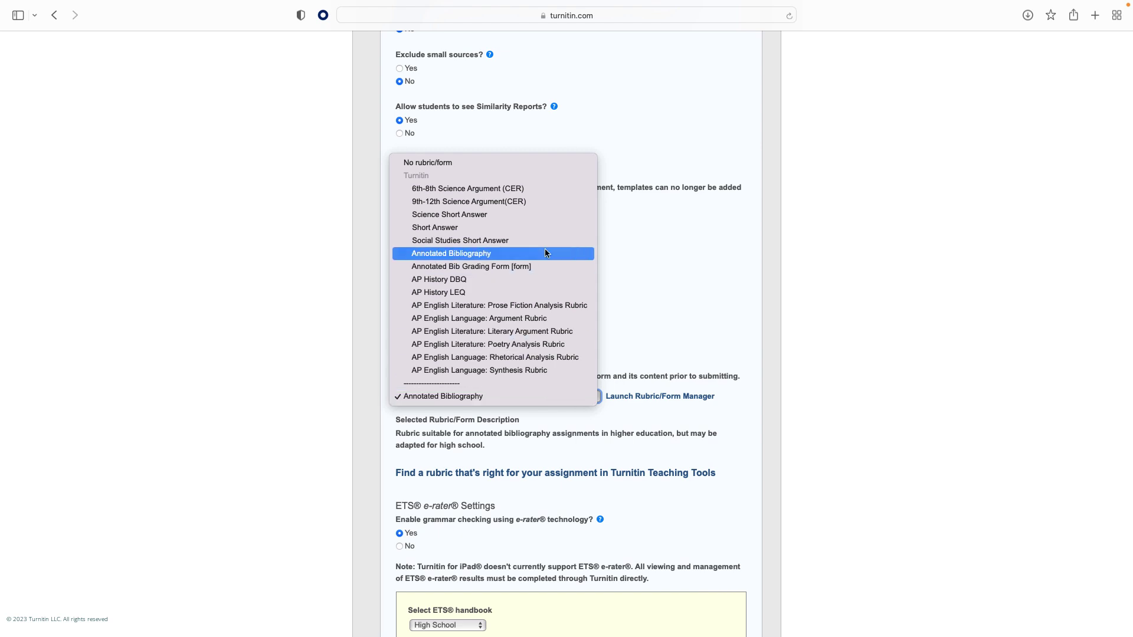
{"action": "left_click", "coordinate": [548, 344]}
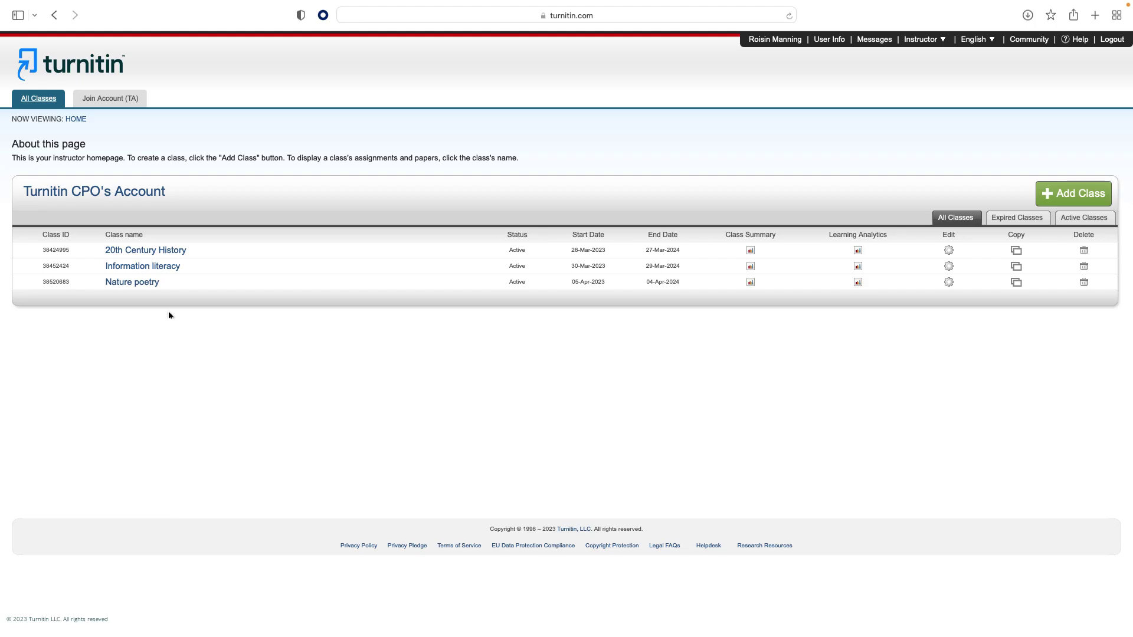
Open the Evaluating change assignment inbox in the Information literacy class.
{"action": "left_click", "coordinate": [142, 266]}
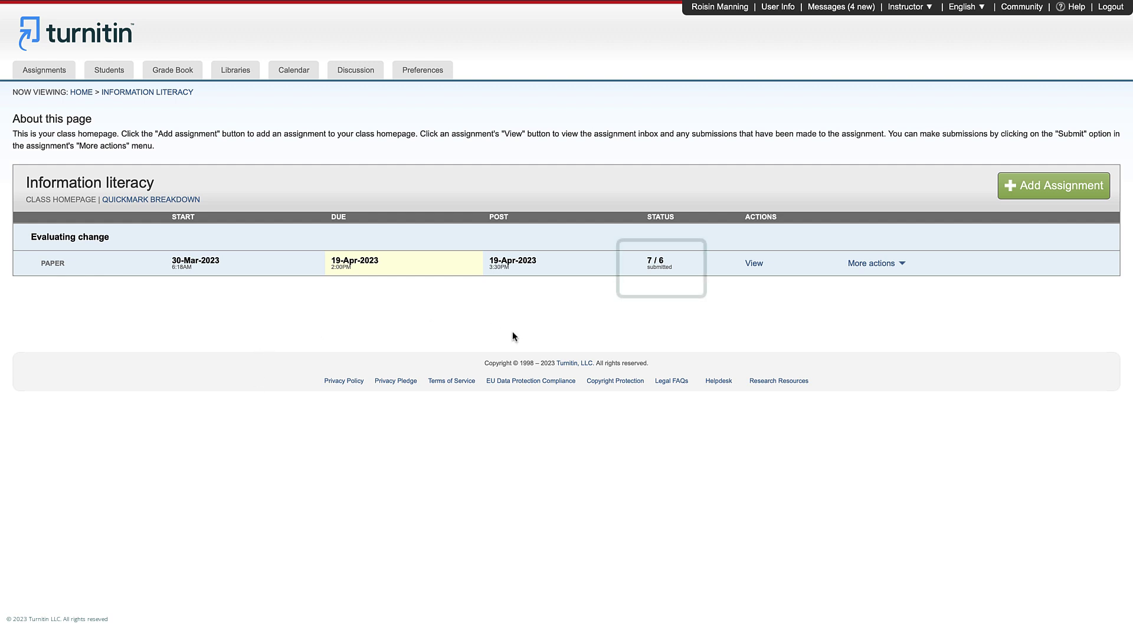
{"action": "left_click", "coordinate": [754, 263]}
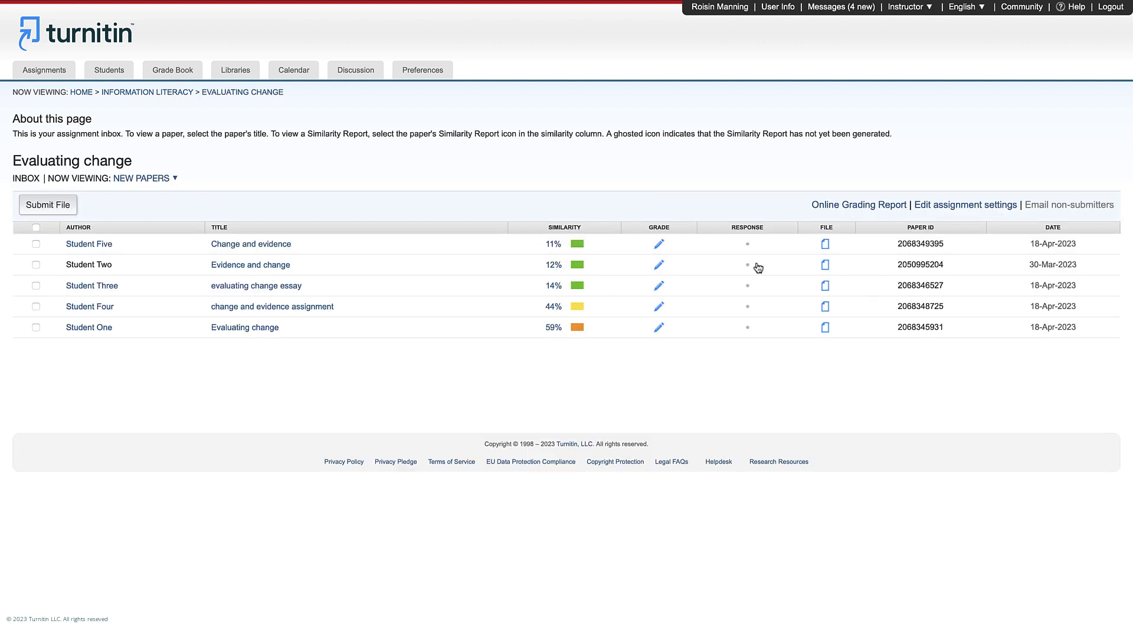
Open the Evidence and change paper, review its flags and matching sources, and exclude the bibliography.
{"action": "left_click", "coordinate": [282, 264]}
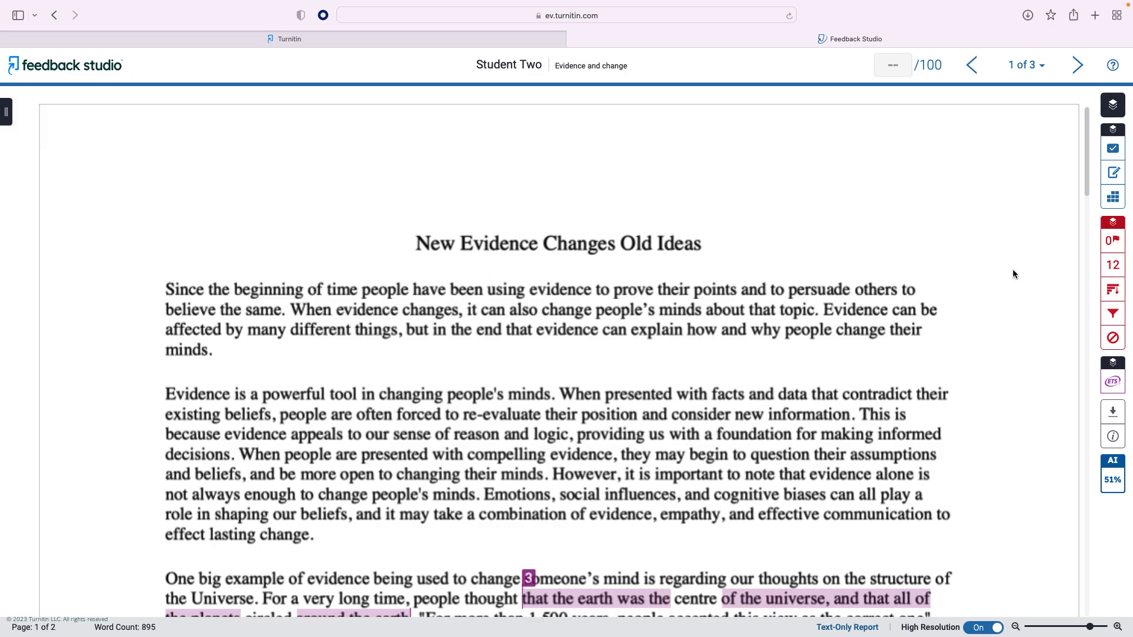
{"action": "left_click", "coordinate": [1112, 104]}
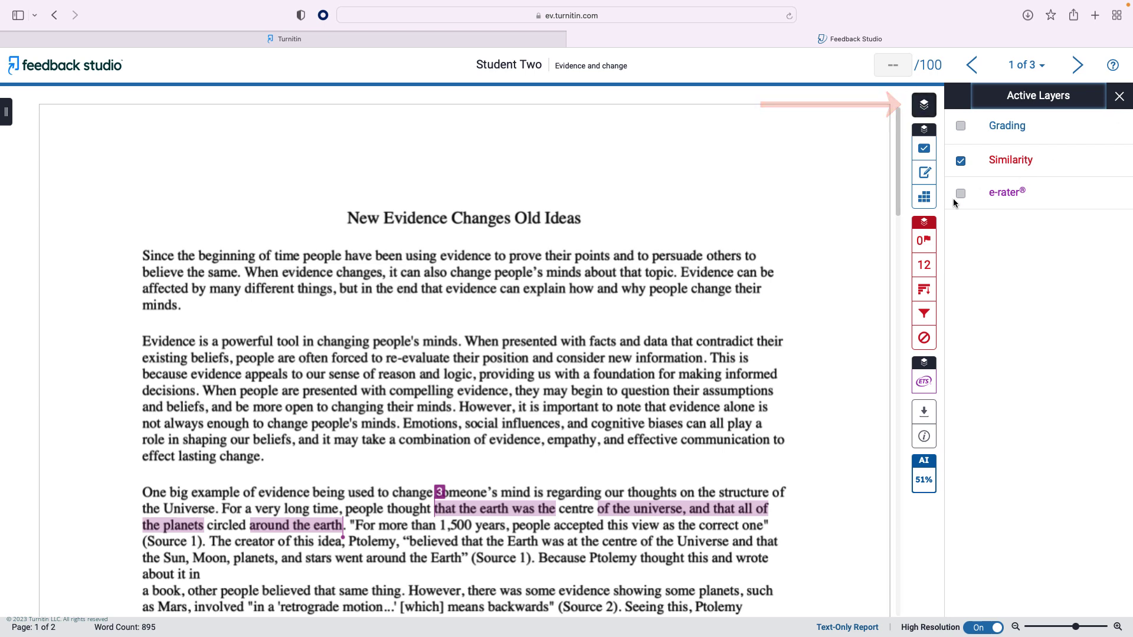
{"action": "left_click", "coordinate": [917, 243]}
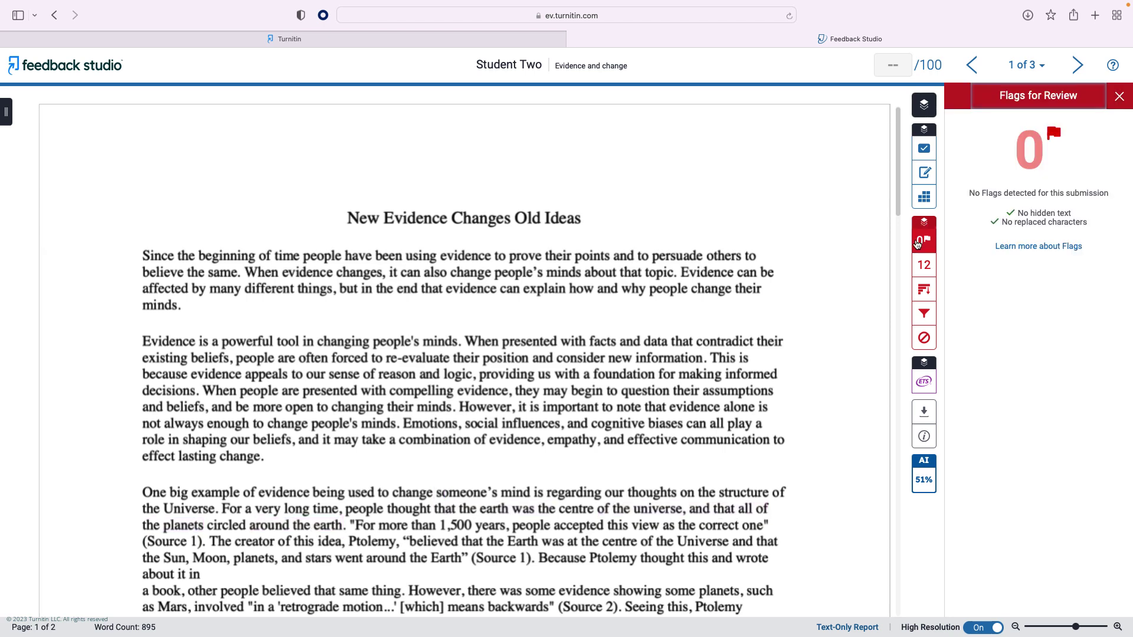
{"action": "left_click", "coordinate": [922, 273]}
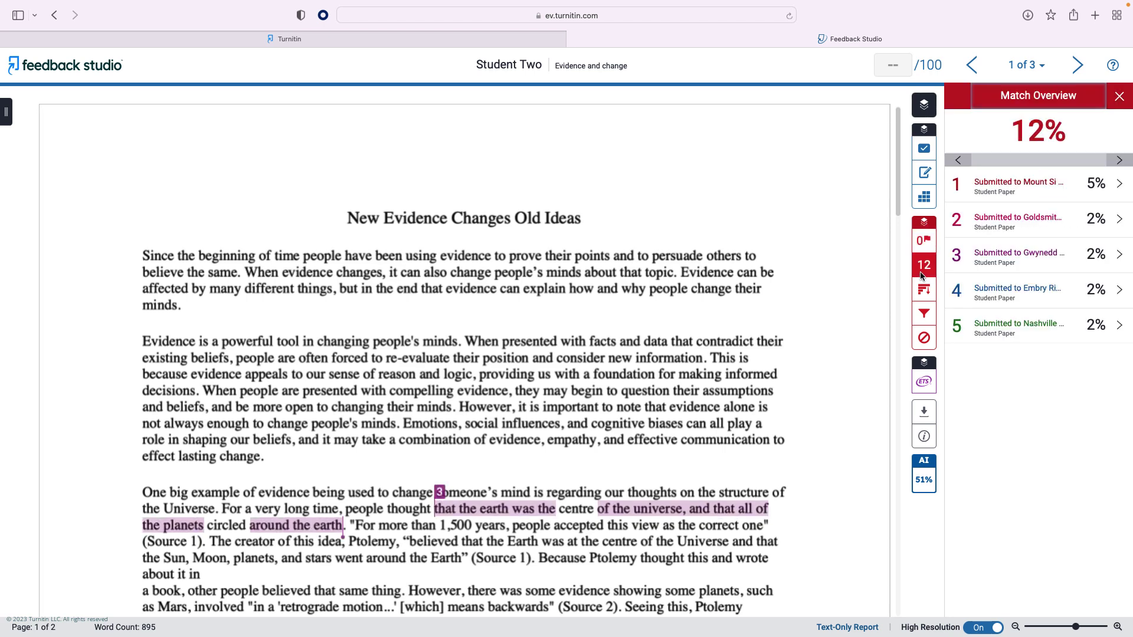
{"action": "left_click", "coordinate": [924, 290]}
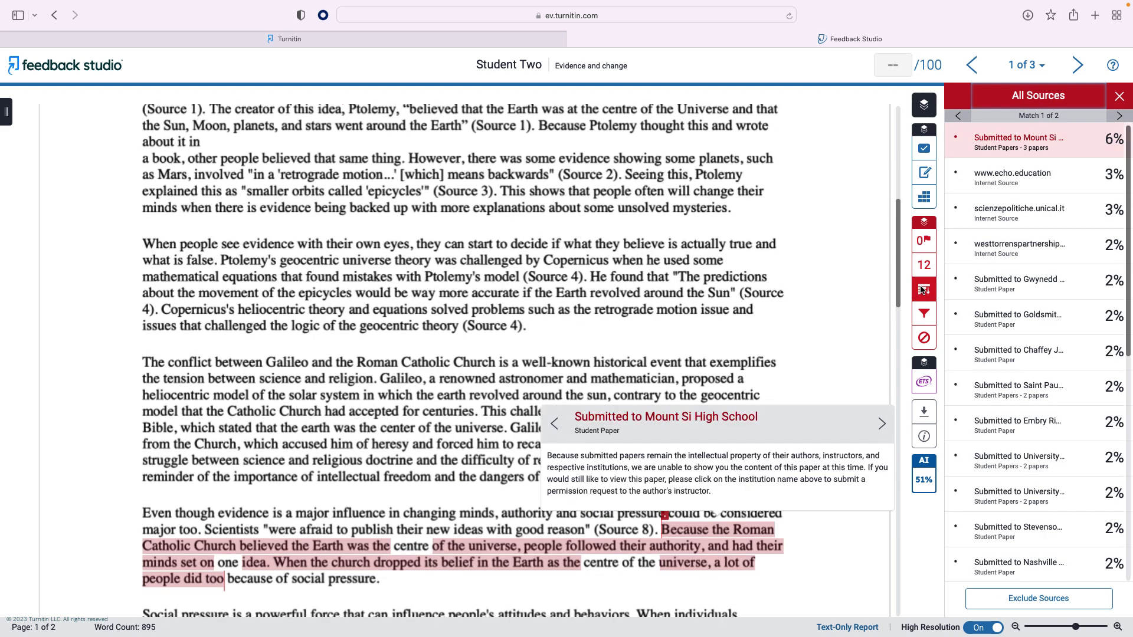
{"action": "left_click", "coordinate": [924, 317]}
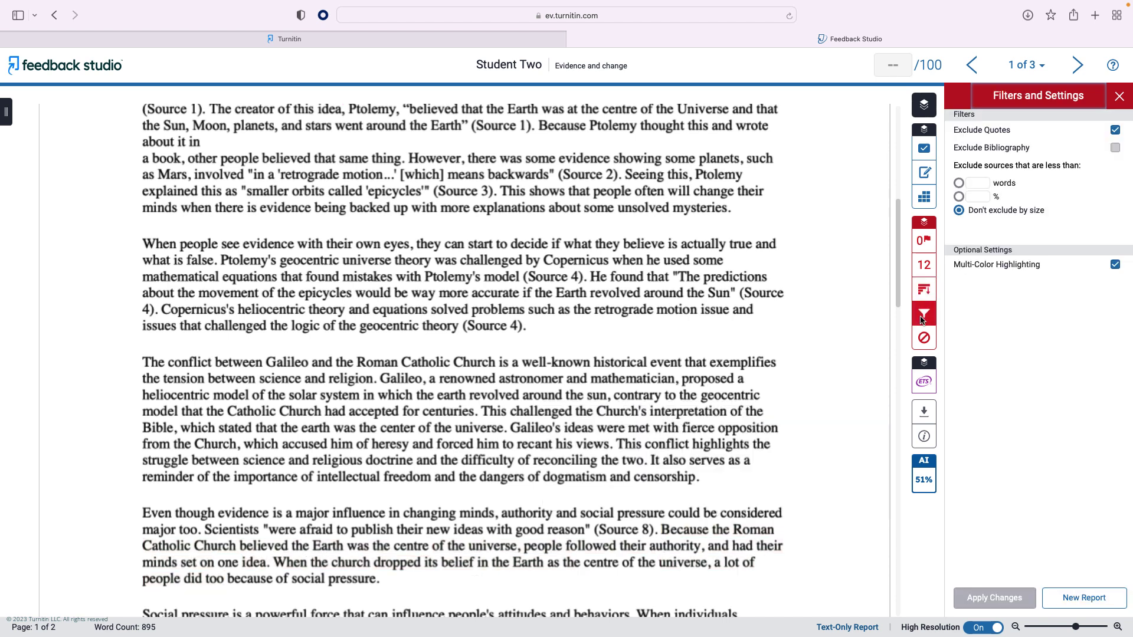
{"action": "left_click", "coordinate": [924, 483]}
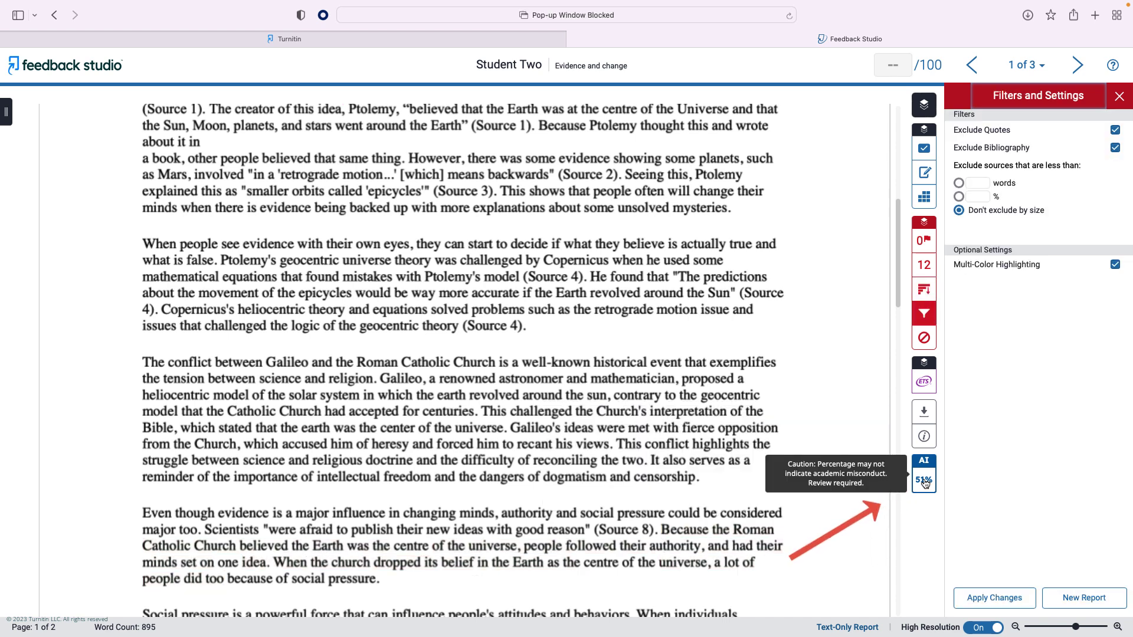
Look over the highlighted passages in the 51% AI writing report, then return to Student Two's paper.
{"action": "left_click", "coordinate": [924, 482]}
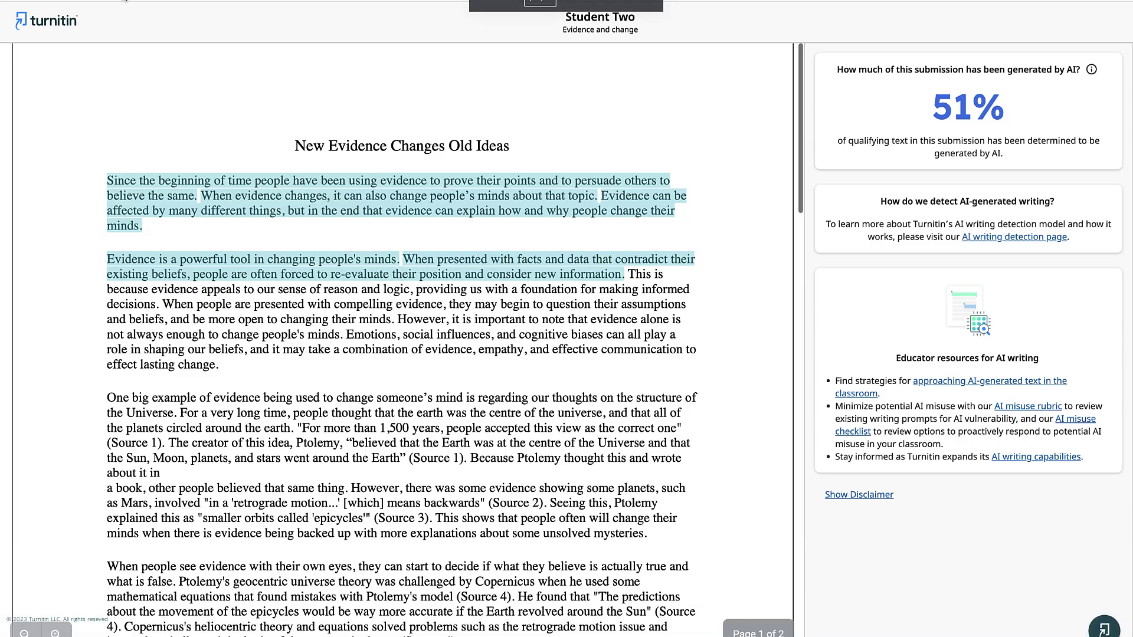
{"action": "scroll", "coordinate": [612, 319], "scroll_direction": "down", "scroll_amount": 8}
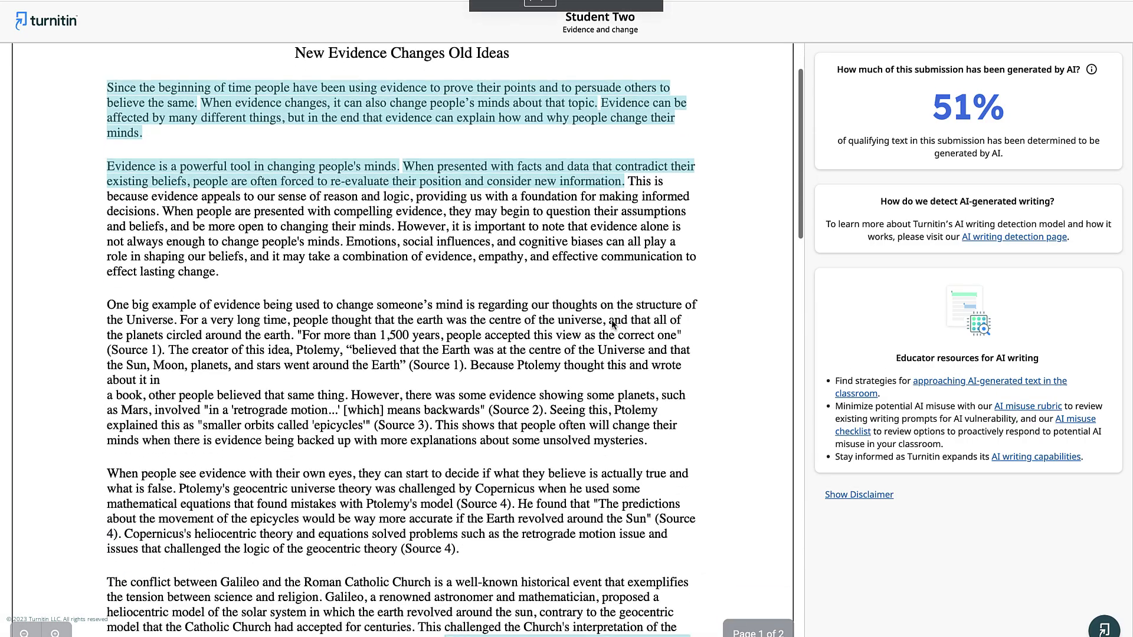
{"action": "scroll", "coordinate": [612, 321], "scroll_direction": "down", "scroll_amount": 7}
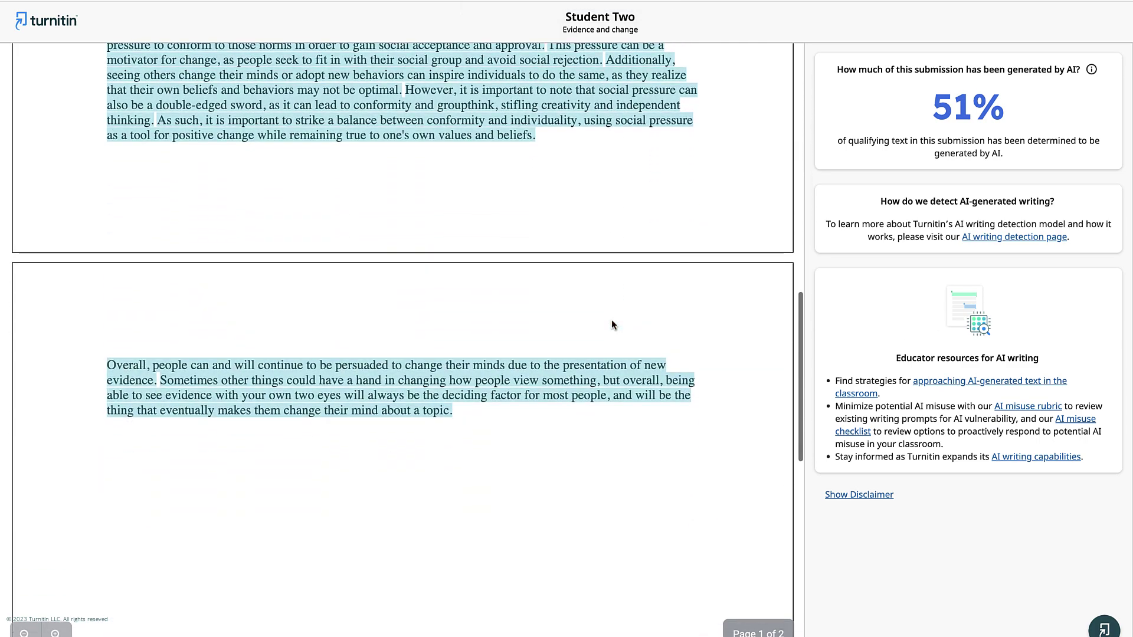
{"action": "scroll", "coordinate": [612, 324], "scroll_direction": "up", "scroll_amount": 7}
{"action": "scroll", "coordinate": [611, 324], "scroll_direction": "up", "scroll_amount": 8}
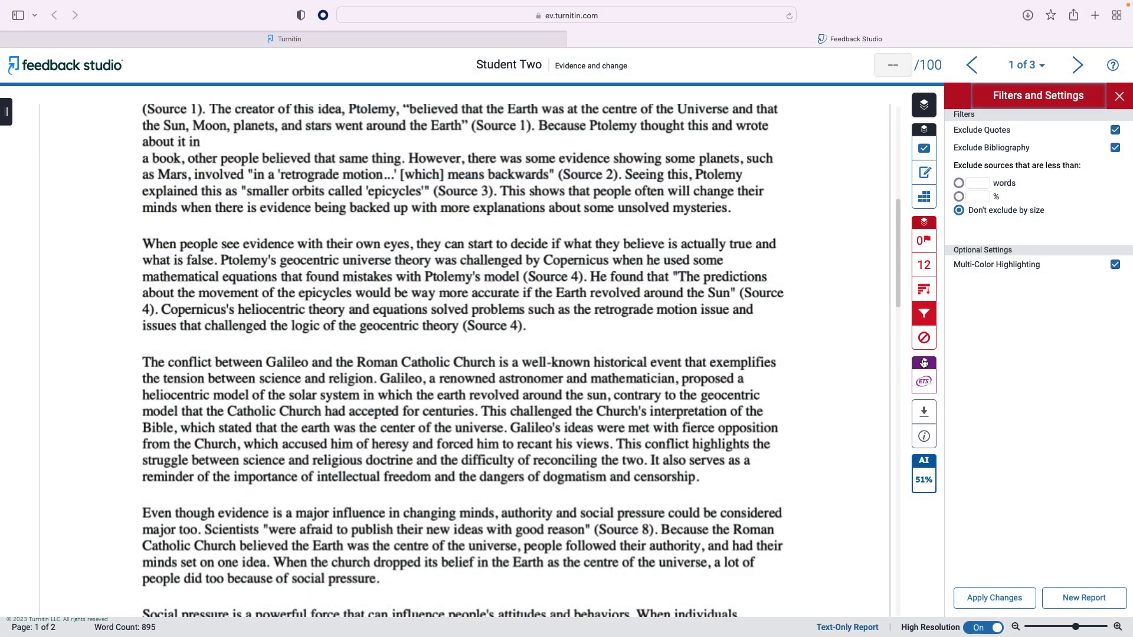
Place a Citation Needed QuickMark at the end of the first paragraph.
{"action": "left_click", "coordinate": [924, 148]}
{"action": "left_click_drag", "start_coordinate": [1073, 209], "coordinate": [223, 304]}
{"action": "left_click", "coordinate": [630, 328]}
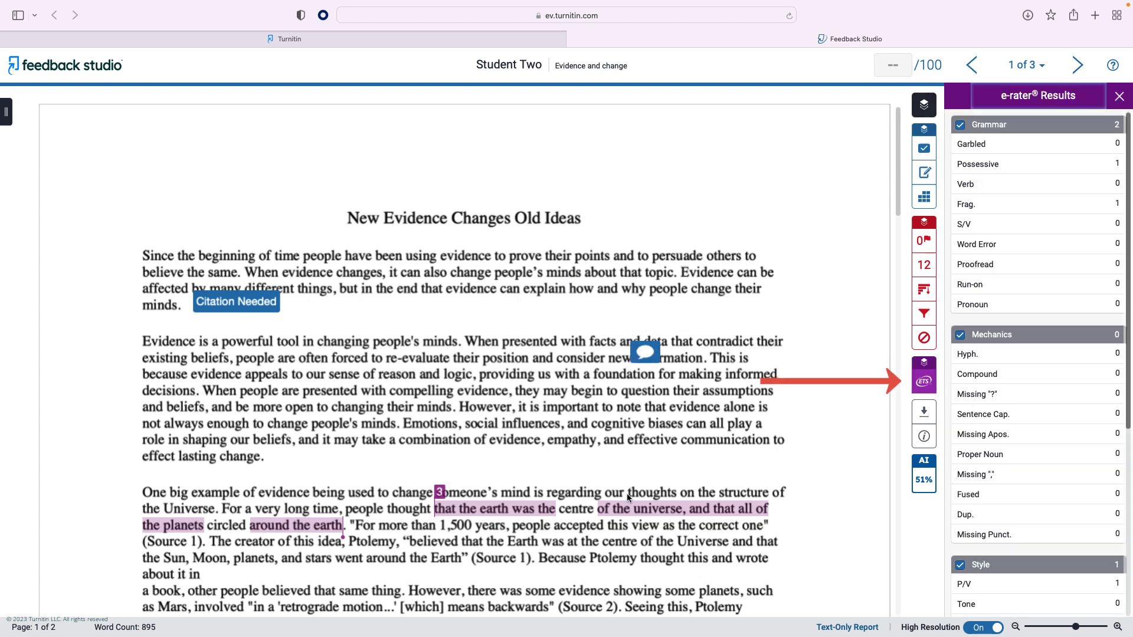
Rate Evidence as Developing on the rubric.
{"action": "scroll", "coordinate": [627, 498], "scroll_direction": "down", "scroll_amount": 5}
{"action": "left_click", "coordinate": [924, 196]}
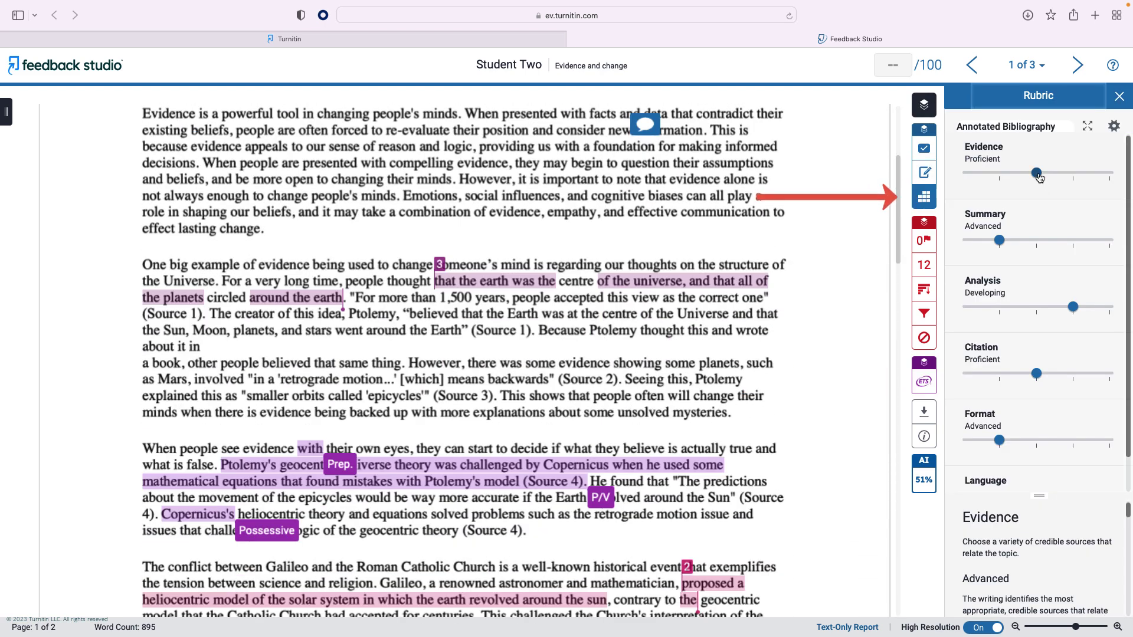
{"action": "left_click_drag", "start_coordinate": [1036, 174], "coordinate": [1072, 174]}
Record a 4-second voice note, pause it, and paste the prepared summary comment.
{"action": "left_click", "coordinate": [924, 173]}
{"action": "left_click", "coordinate": [969, 153]}
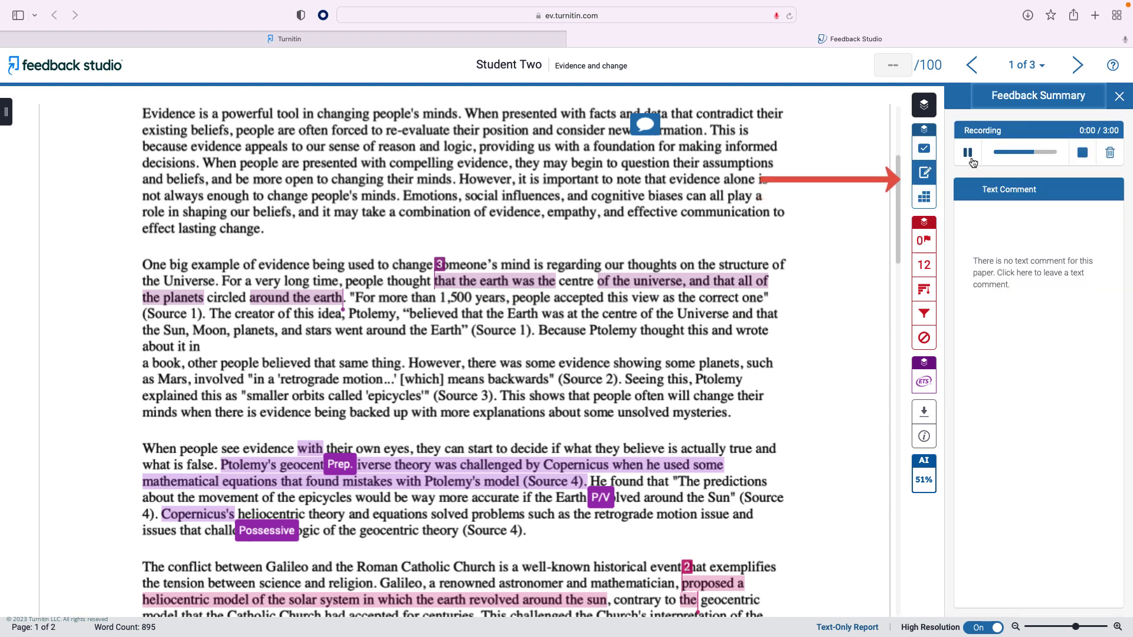
{"action": "left_click", "coordinate": [968, 154]}
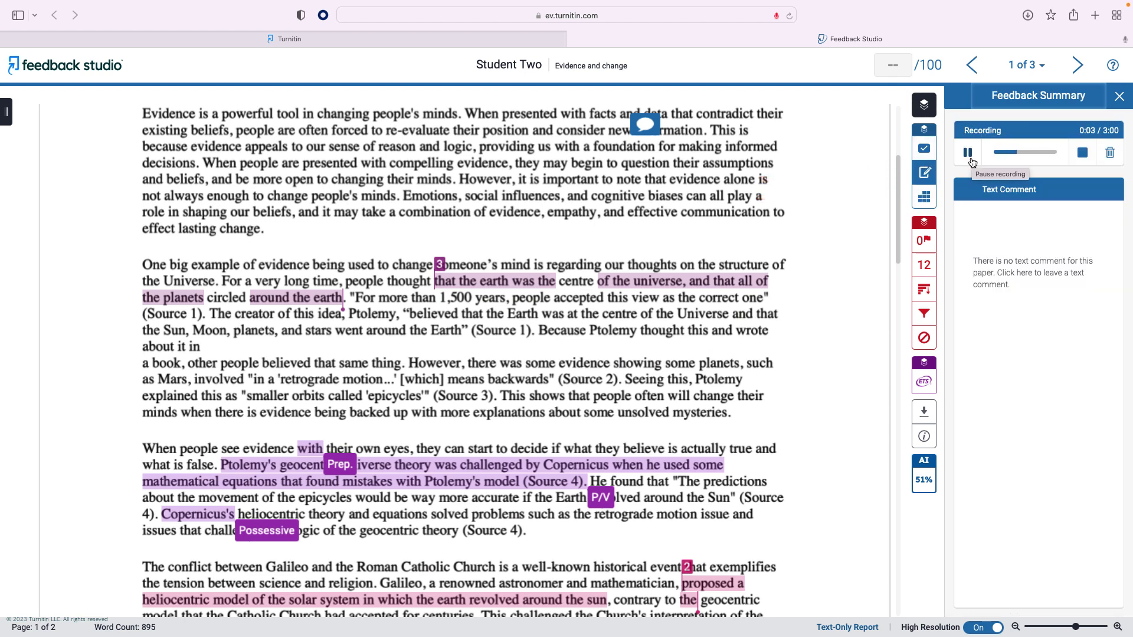
{"action": "left_click", "coordinate": [1000, 245]}
{"action": "type", "text": "Thank you for this submission. Overall, you did an good job of explaining how exposure to new evidence can change people's minds. You had obviously done some research and included historical examples as instructed. You could have spent longer exploring the limitations of evidence in changing minds. You included a small paragraph on this but could expand on this further in future assignments."}
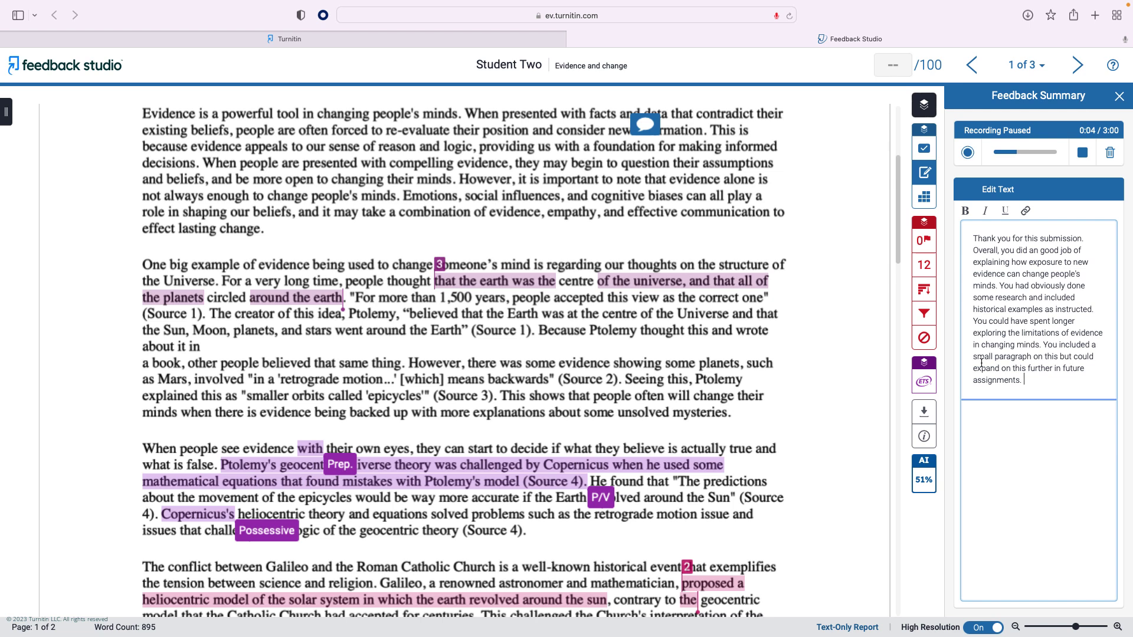
Save the pasted feedback paragraph as Student Two's overall text comment.
{"action": "left_click", "coordinate": [904, 538]}
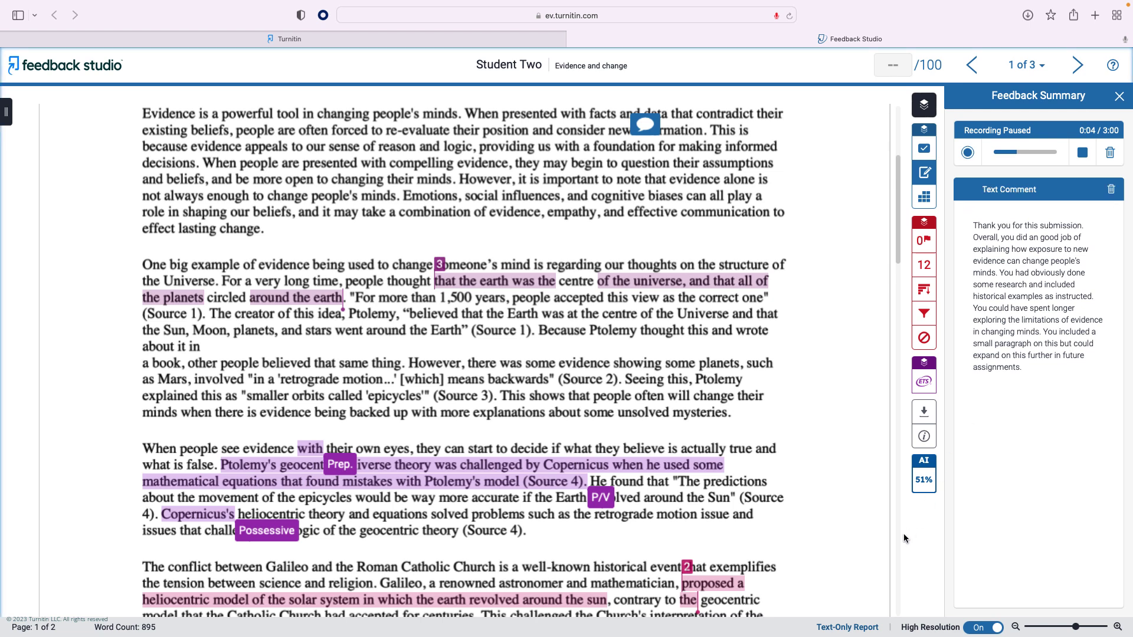